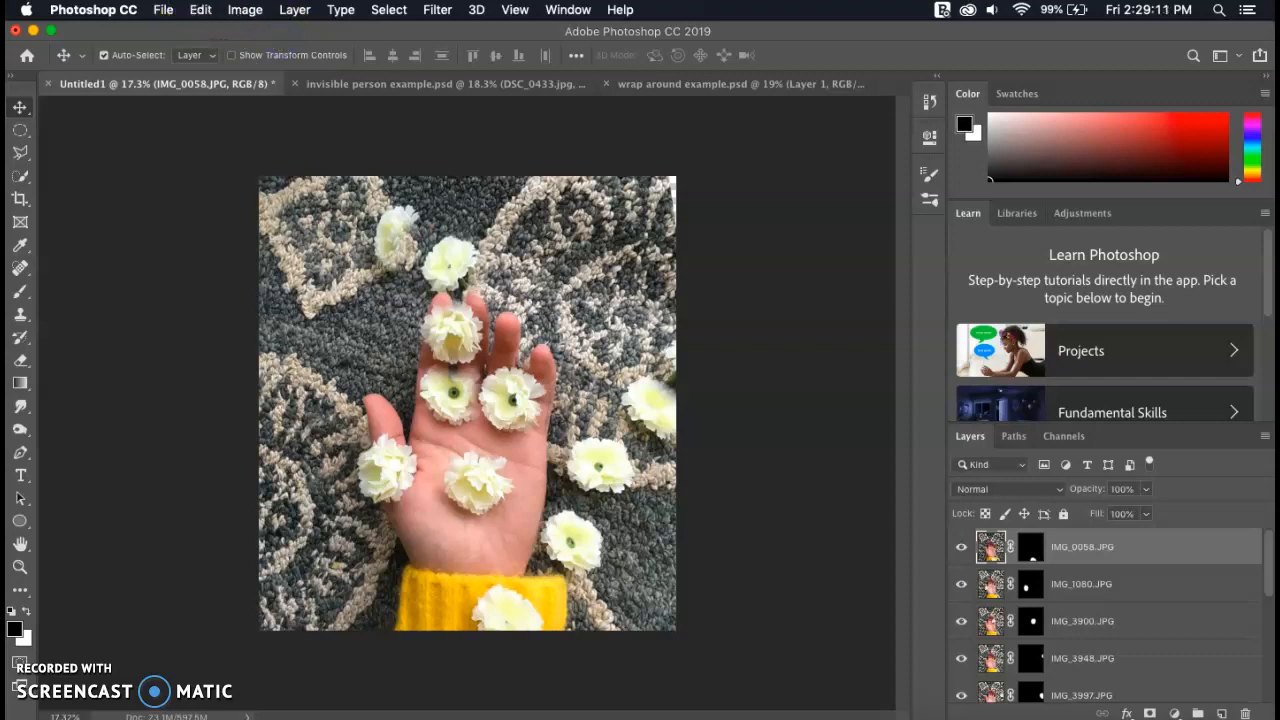
- Start the Load Files into Stack script and browse the Downloads folder for source images
{"action": "left_click", "coordinate": [163, 9]}
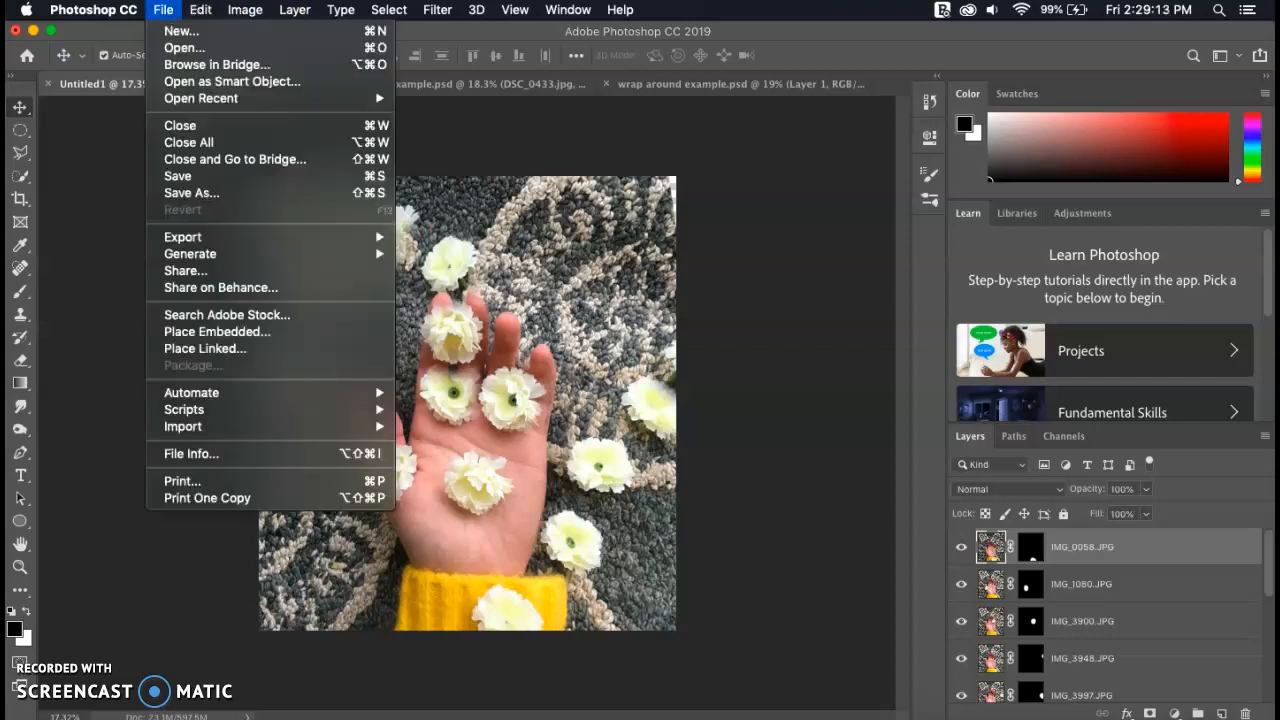
{"action": "mouse_move", "coordinate": [196, 411]}
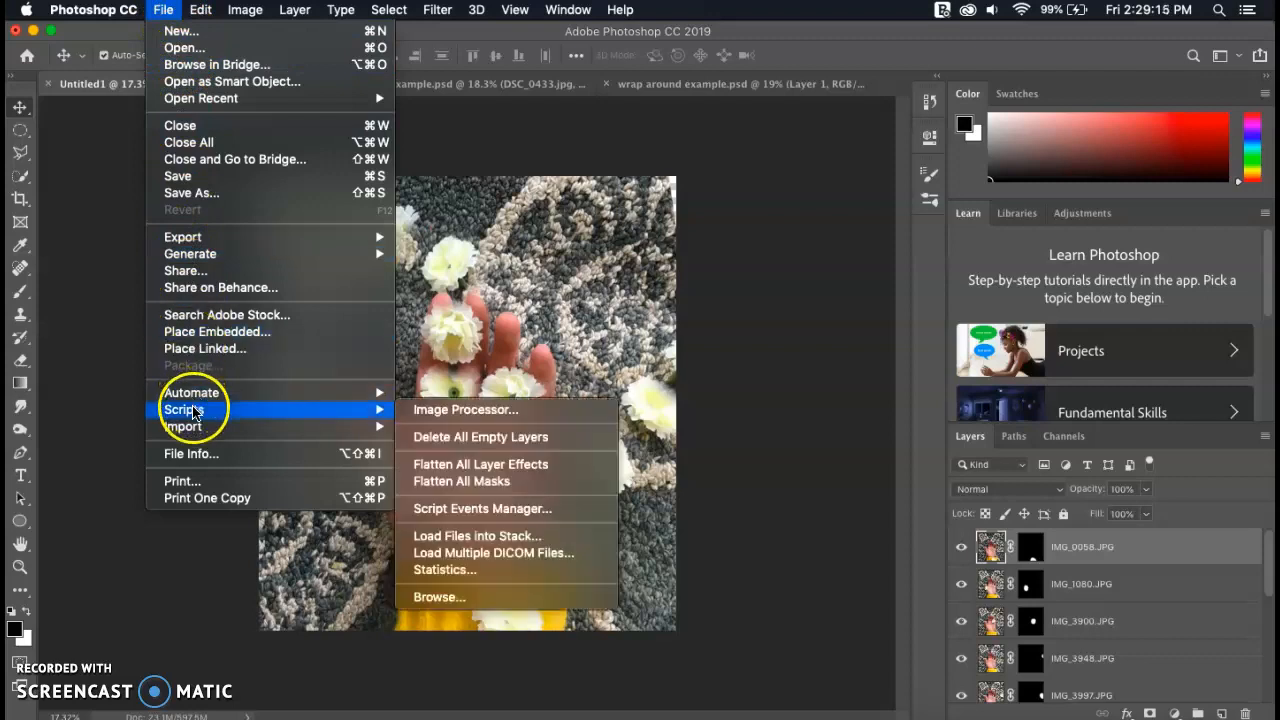
{"action": "left_click", "coordinate": [567, 541]}
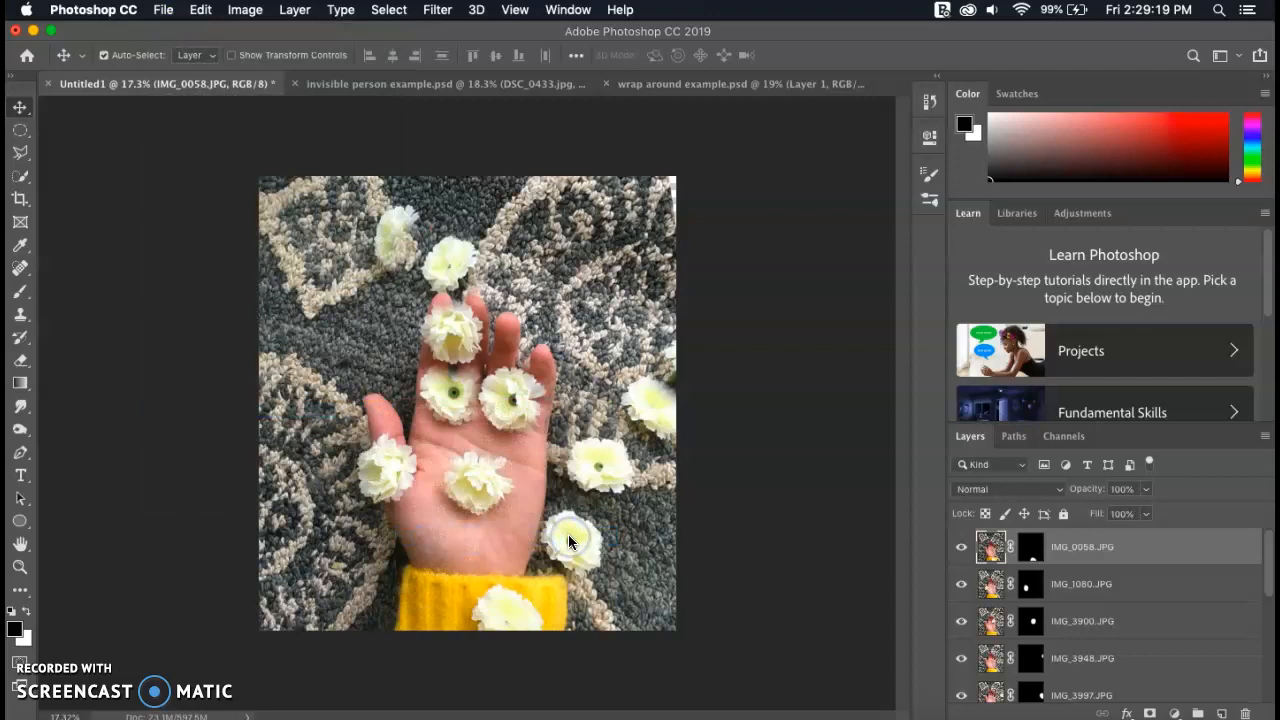
{"action": "left_click", "coordinate": [709, 400]}
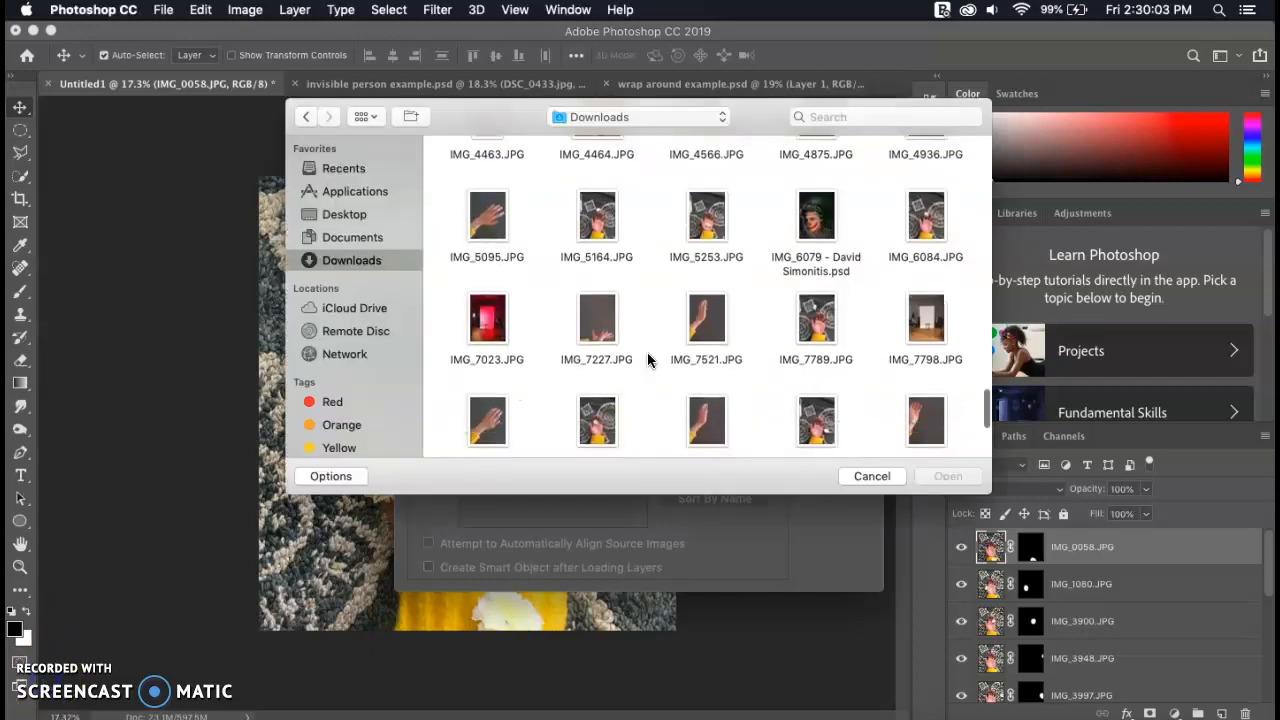
- Select the flower photos IMG_5164, IMG_5253, IMG_6084, IMG_7789, IMG_8163 and IMG_8512 in the Downloads folder
{"action": "scroll", "coordinate": [647, 354], "scroll_direction": "down", "scroll_amount": 1}
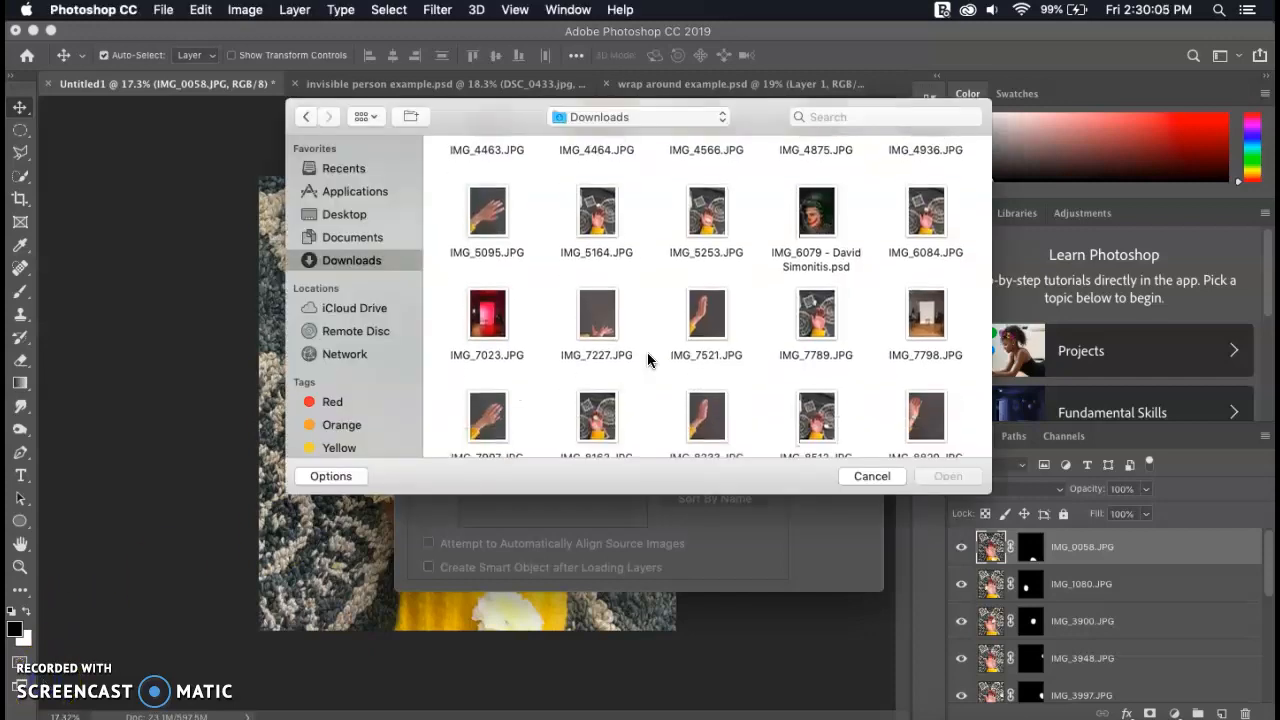
{"action": "left_click", "coordinate": [600, 212]}
{"action": "left_click", "coordinate": [710, 218], "text": "shift"}
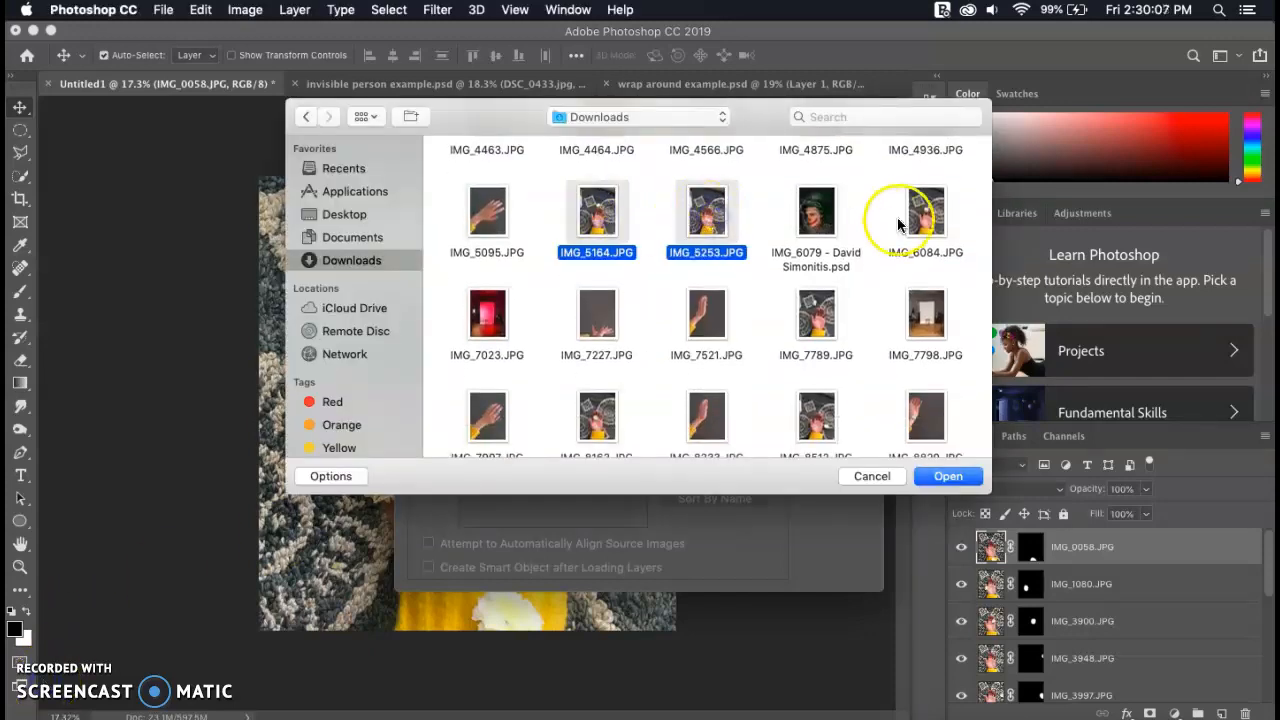
{"action": "left_click", "coordinate": [922, 212], "text": "super"}
{"action": "left_click", "coordinate": [816, 312], "text": "super"}
{"action": "left_click", "coordinate": [815, 413], "text": "super"}
{"action": "left_click", "coordinate": [606, 410], "text": "super"}
{"action": "scroll", "coordinate": [612, 412], "scroll_direction": "down", "scroll_amount": 5}
{"action": "scroll", "coordinate": [615, 412], "scroll_direction": "up", "scroll_amount": 10}
{"action": "scroll", "coordinate": [615, 412], "scroll_direction": "up", "scroll_amount": 10}
{"action": "scroll", "coordinate": [615, 412], "scroll_direction": "up", "scroll_amount": 2}
{"action": "scroll", "coordinate": [615, 412], "scroll_direction": "down", "scroll_amount": 5}
{"action": "scroll", "coordinate": [615, 412], "scroll_direction": "up", "scroll_amount": 4}
{"action": "scroll", "coordinate": [616, 410], "scroll_direction": "up", "scroll_amount": 5}
- Add the selected photos as source files and load them as layers with automatic alignment of source images
{"action": "left_click", "coordinate": [928, 476]}
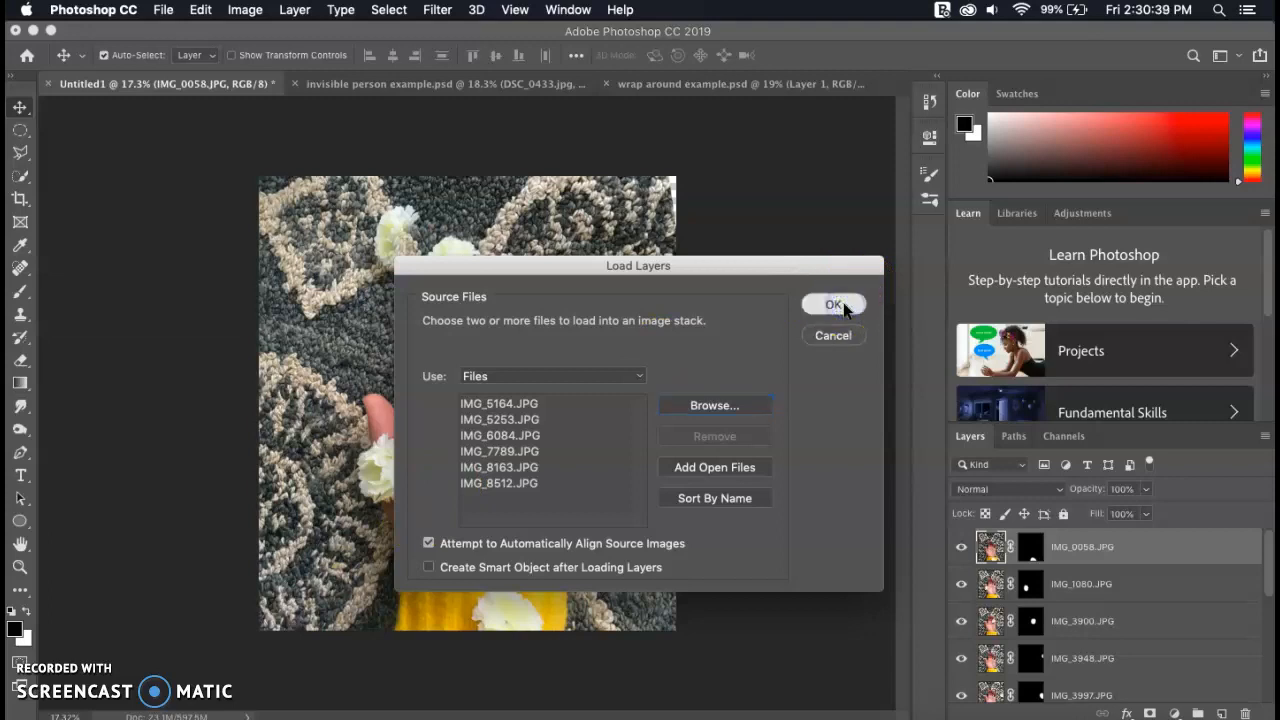
{"action": "left_click", "coordinate": [835, 305]}
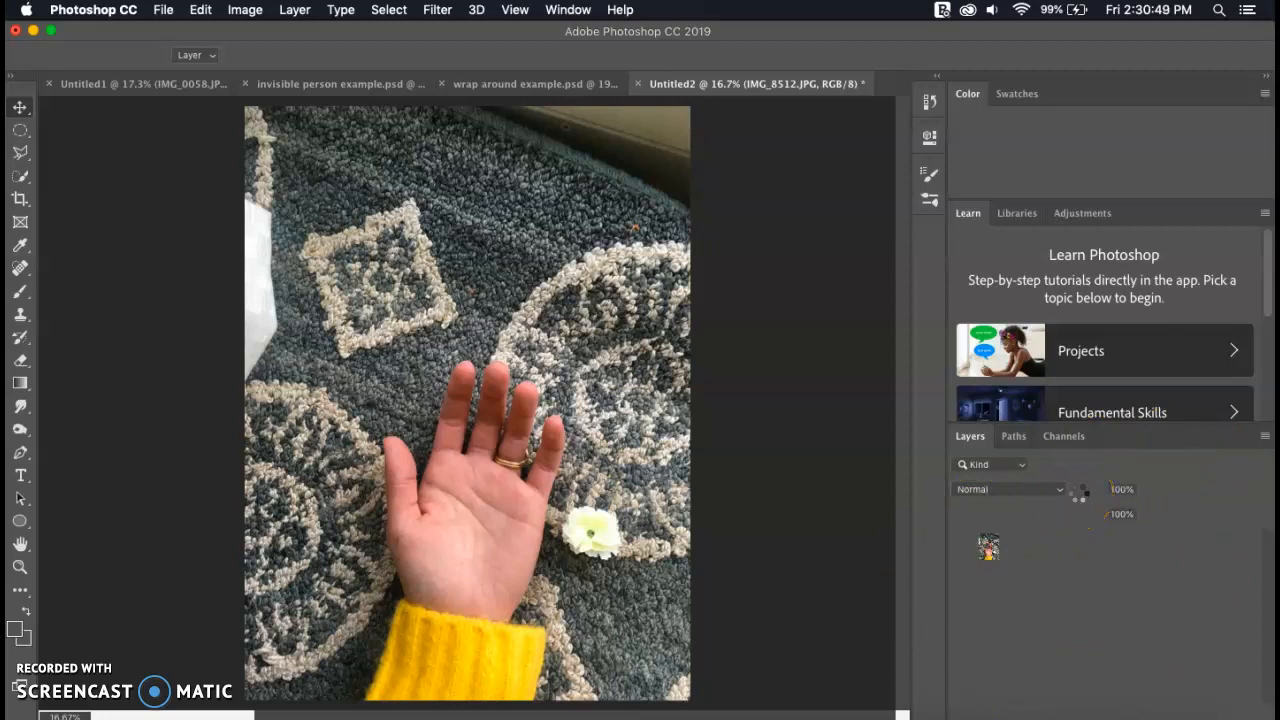
{"action": "left_click", "coordinate": [45, 686]}
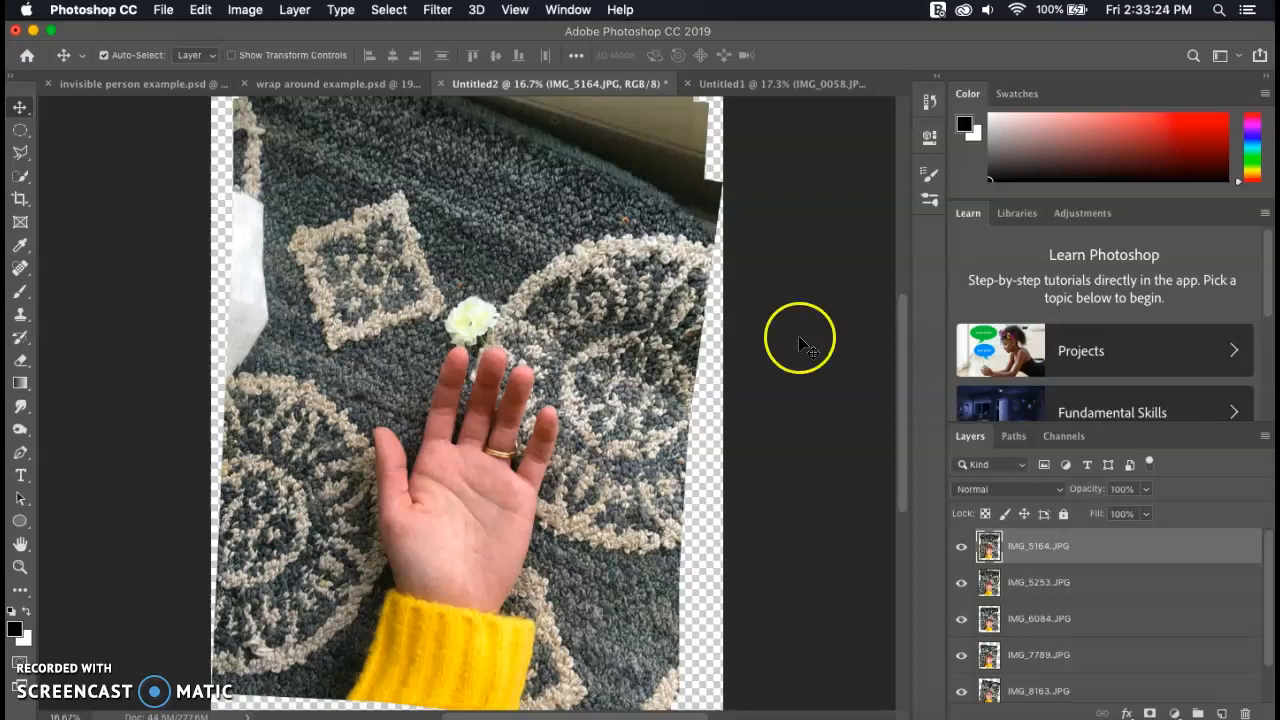
- Toggle the visibility of the upper four layers to compare the flower's position in each photo
{"action": "left_click", "coordinate": [961, 547]}
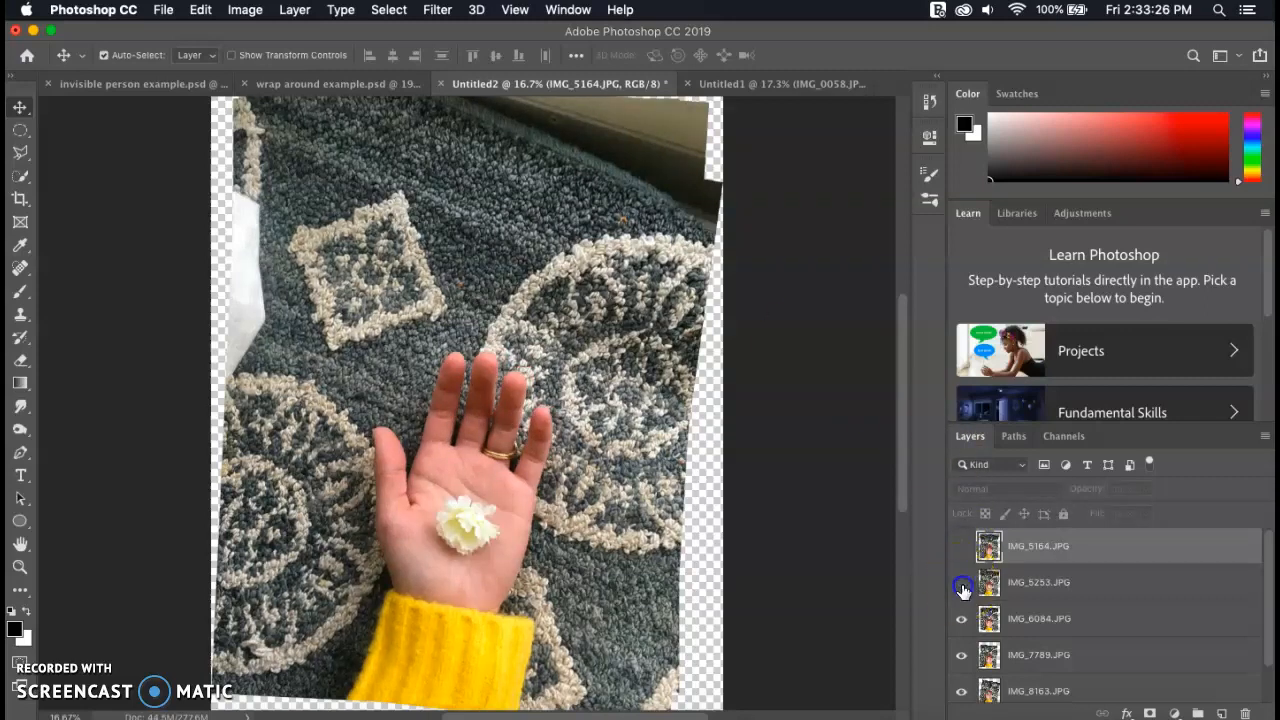
{"action": "left_click", "coordinate": [961, 583]}
{"action": "left_click", "coordinate": [960, 619]}
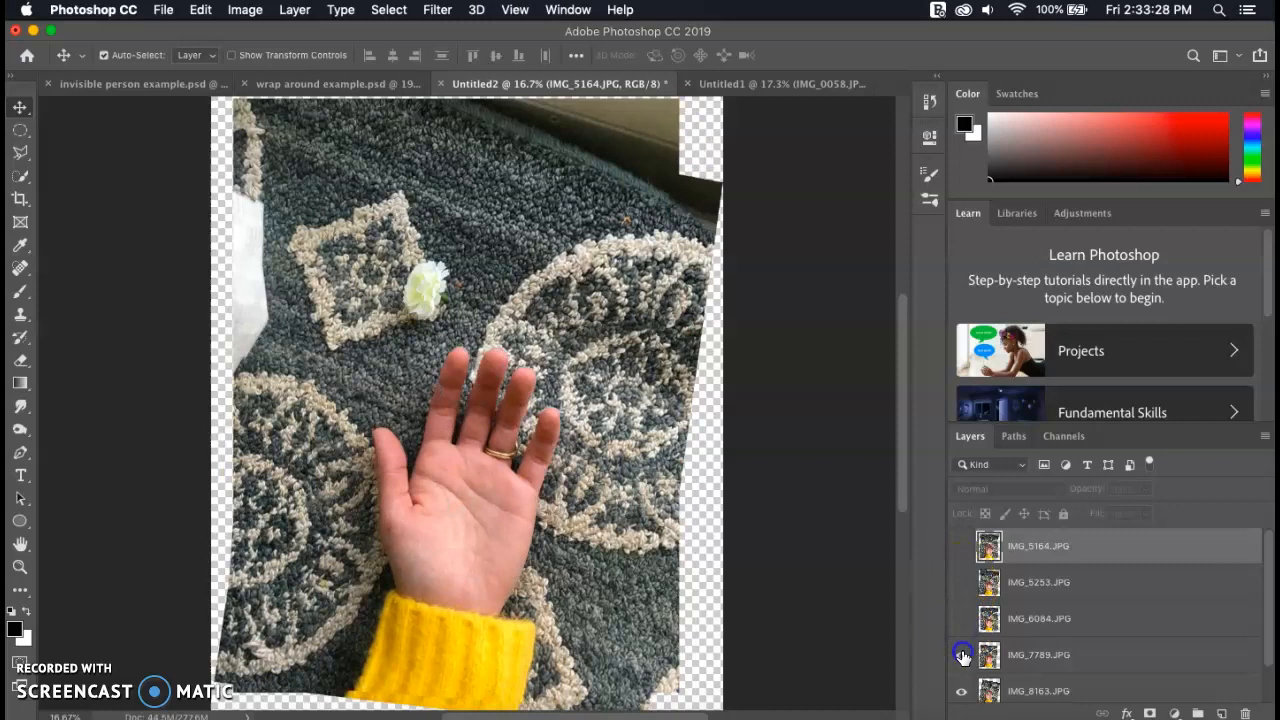
{"action": "left_click", "coordinate": [961, 655]}
{"action": "left_click", "coordinate": [961, 655]}
{"action": "left_click", "coordinate": [962, 618]}
{"action": "left_click", "coordinate": [961, 586]}
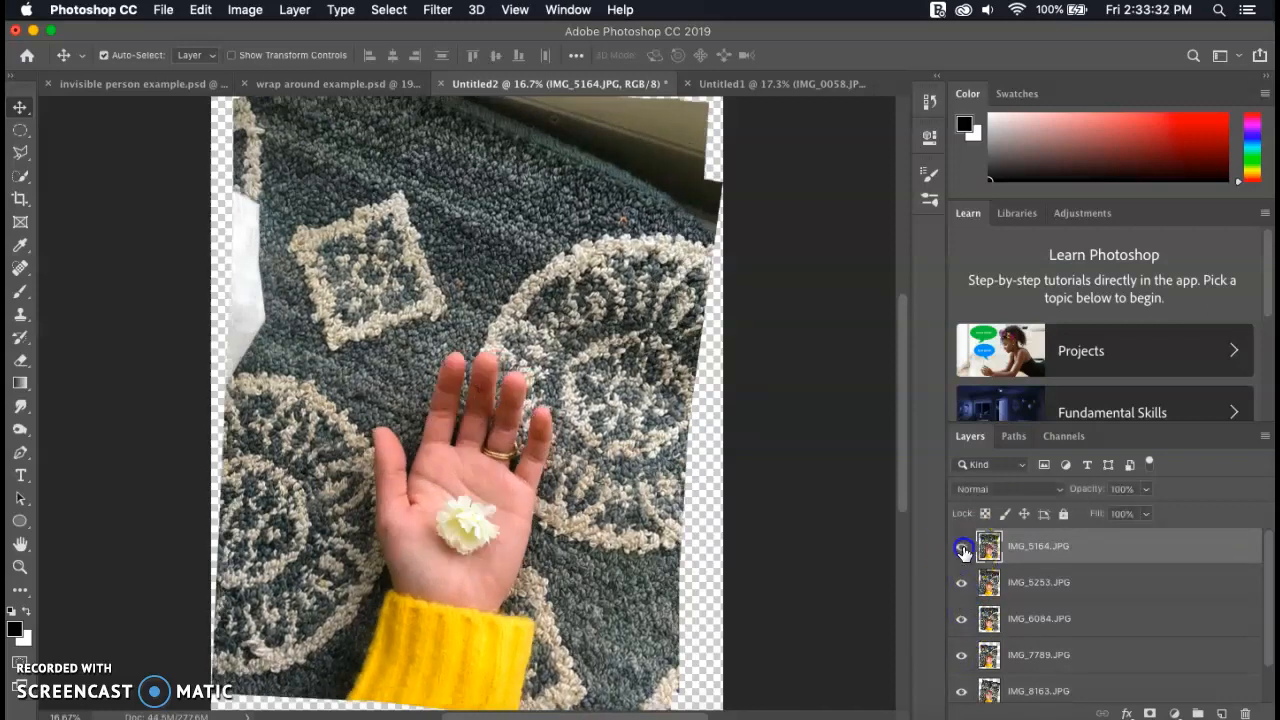
{"action": "left_click", "coordinate": [962, 546]}
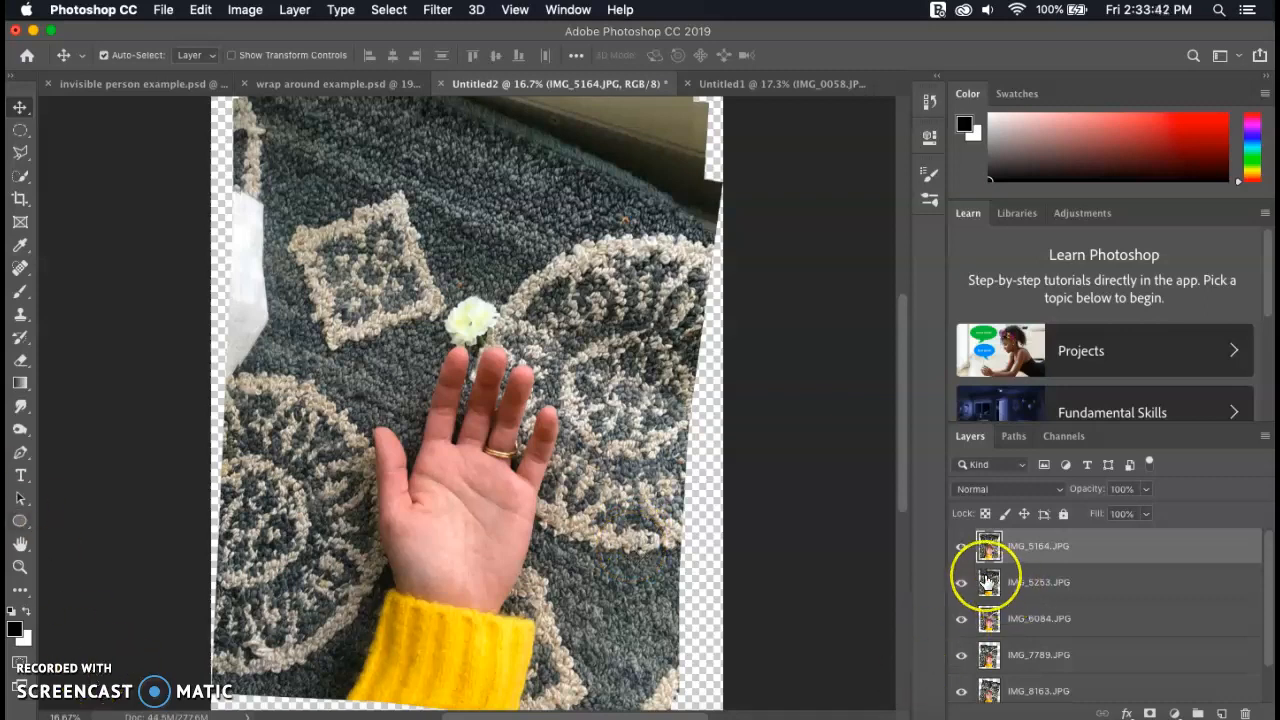
- Crop both sides of the canvas inward to remove the transparent edges left by the alignment
{"action": "left_click", "coordinate": [20, 198]}
{"action": "left_click_drag", "start_coordinate": [731, 403], "coordinate": [686, 403]}
{"action": "left_click_drag", "start_coordinate": [243, 403], "coordinate": [273, 406]}
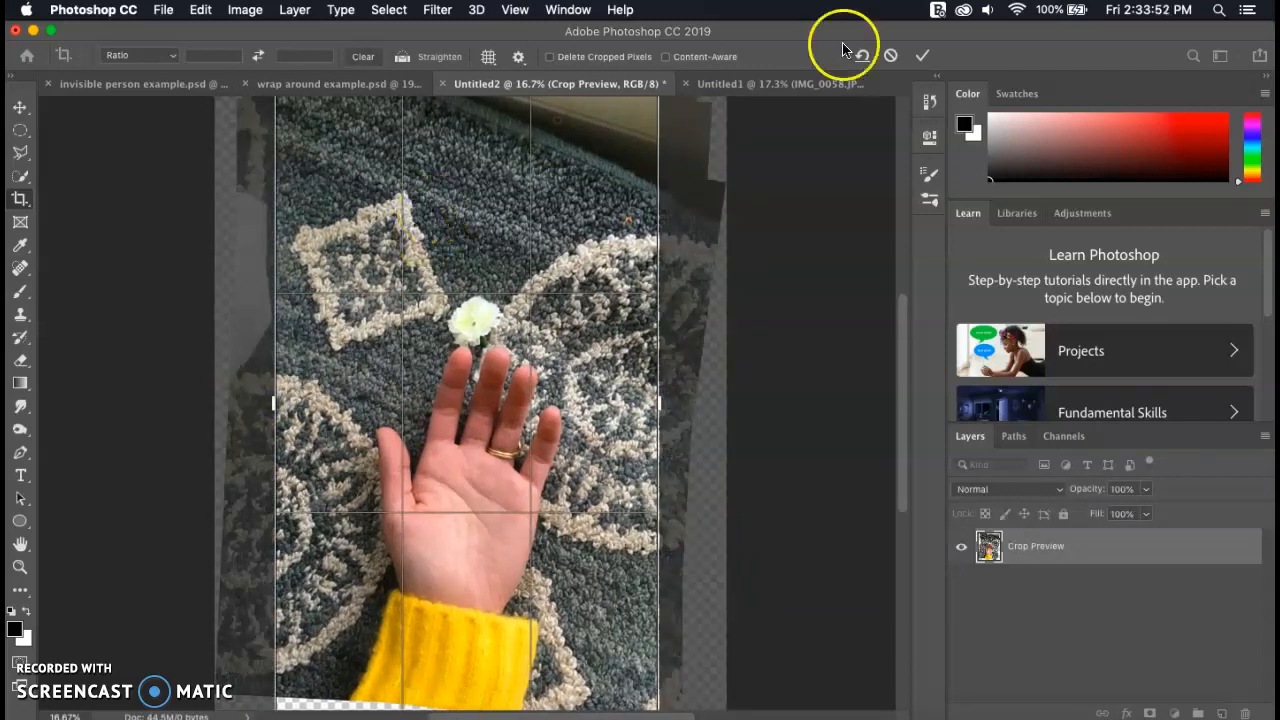
{"action": "left_click", "coordinate": [922, 56]}
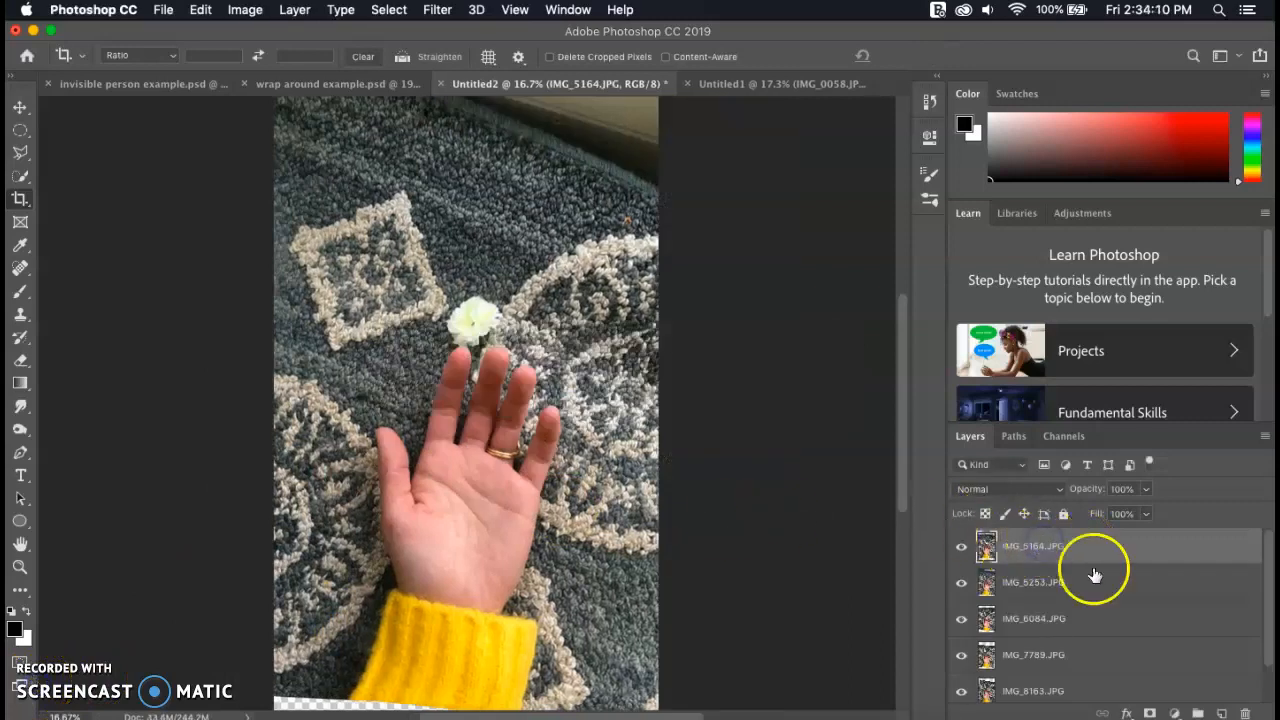
- Add a layer mask to IMG_5164.JPG and choose the hard round brush at 212 px and 100% hardness
{"action": "left_click", "coordinate": [1152, 713]}
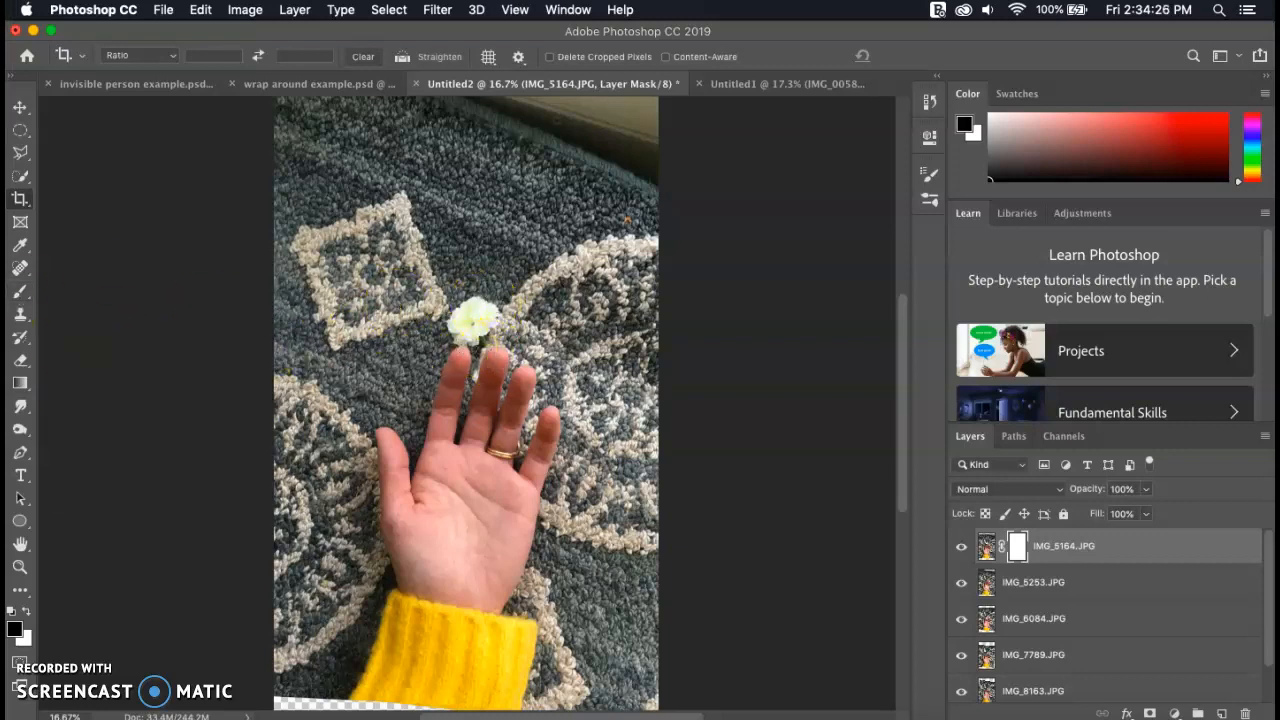
{"action": "left_click", "coordinate": [20, 299]}
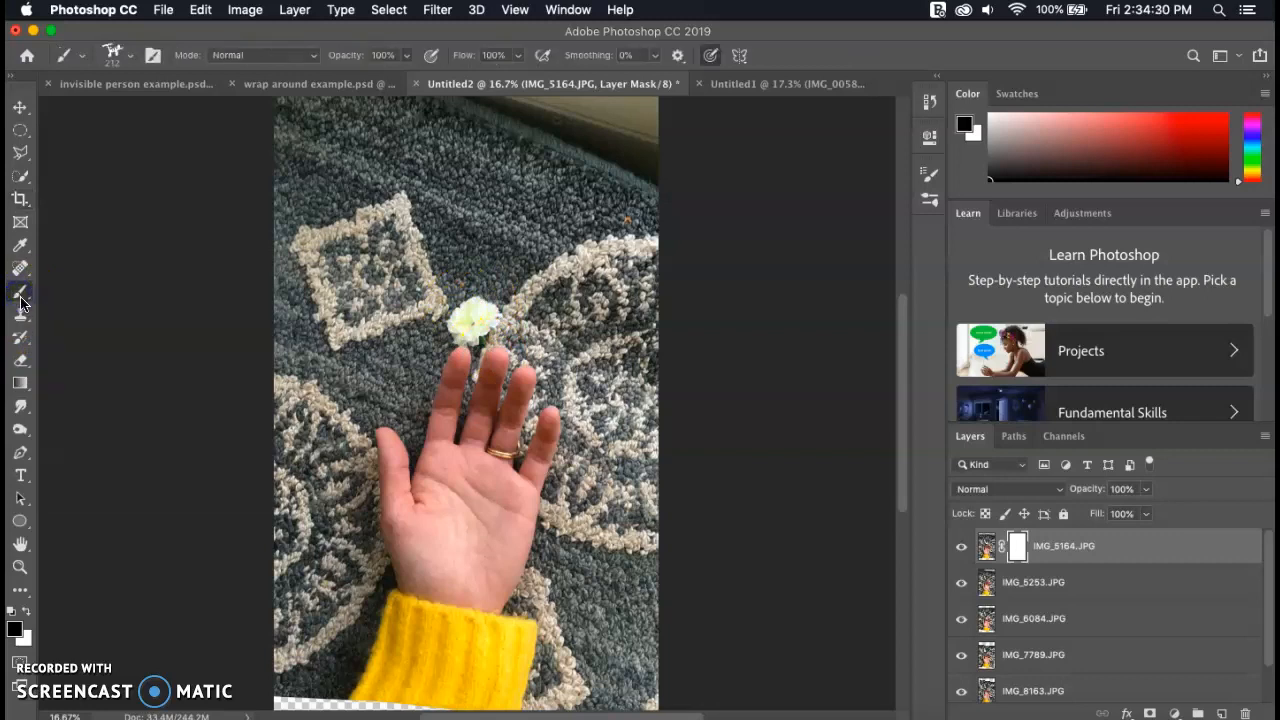
{"action": "left_click", "coordinate": [1017, 548]}
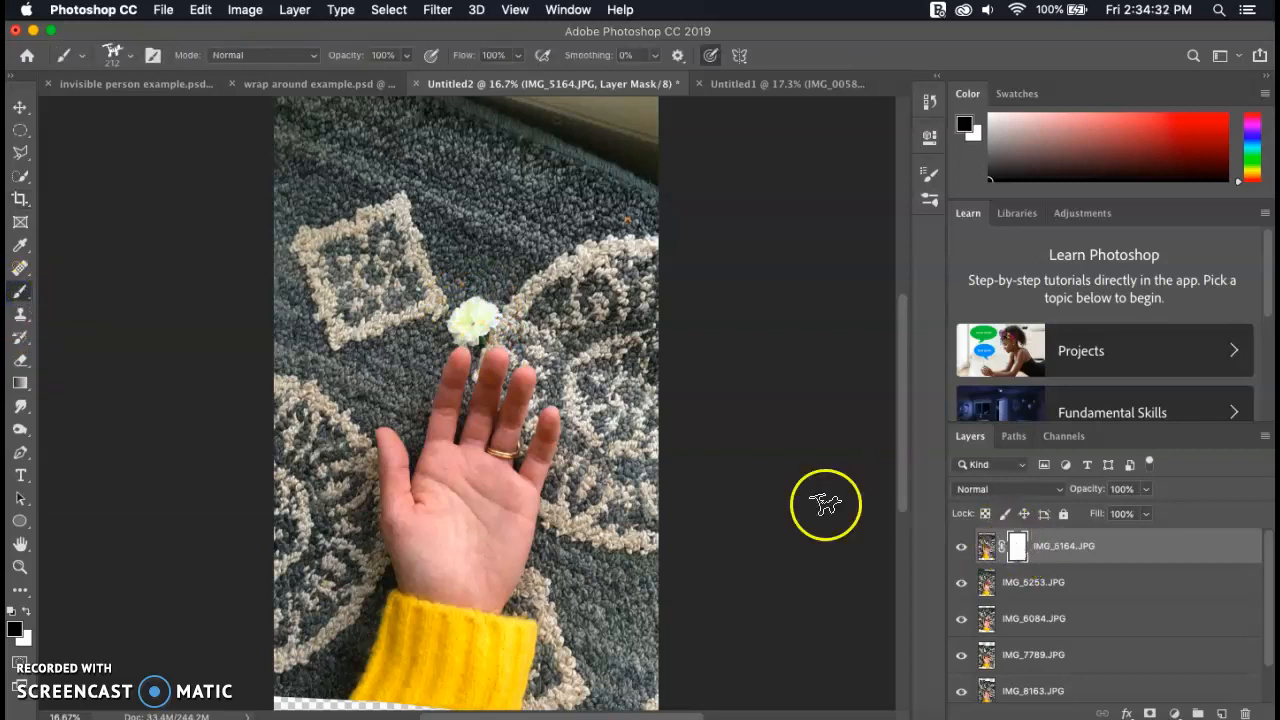
{"action": "left_click", "coordinate": [131, 58]}
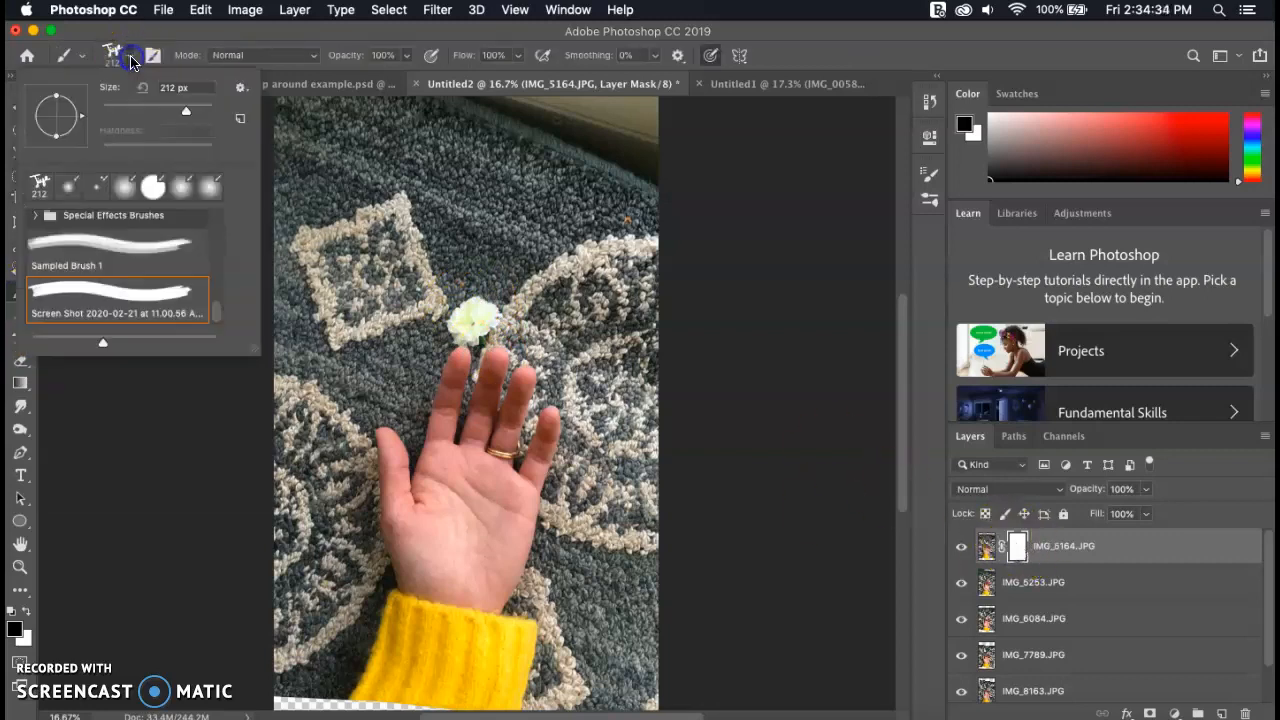
{"action": "left_click", "coordinate": [148, 187]}
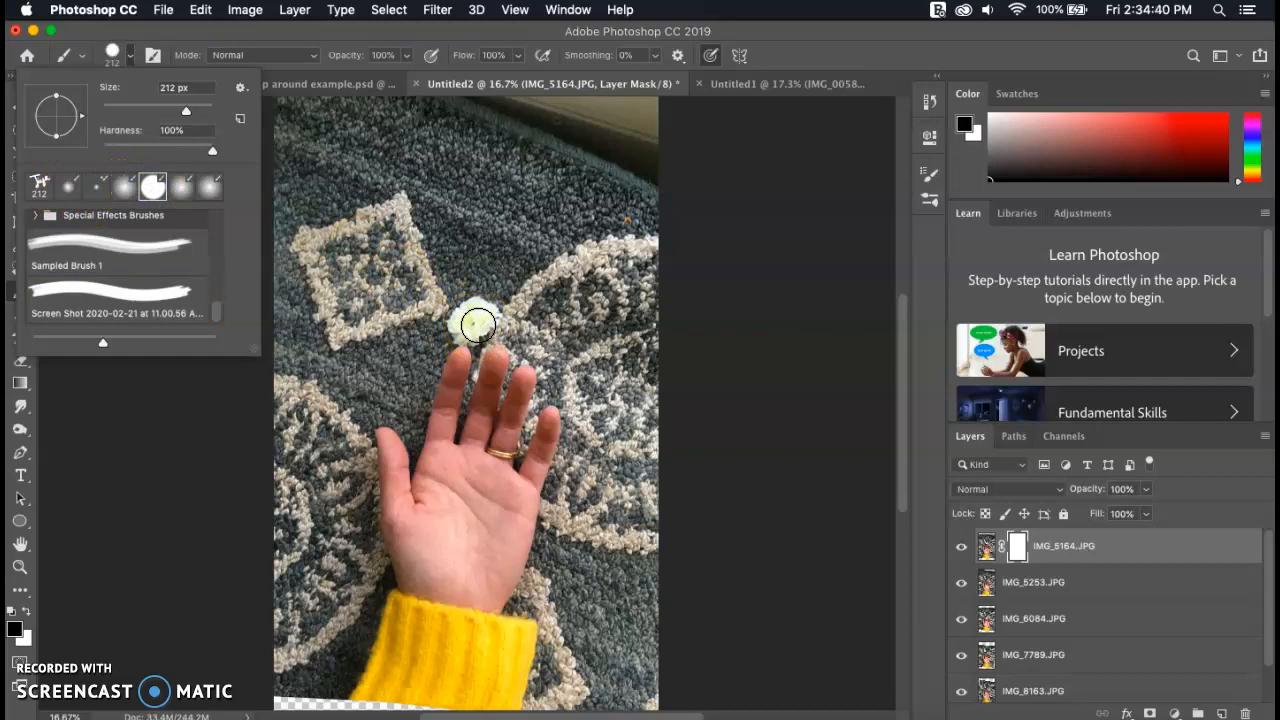
- Paint black on the IMG_5164.JPG mask over the flower above the fingertips and compare the layer's visibility
{"action": "mouse_move", "coordinate": [478, 325]}
{"action": "left_mouse_down"}
{"action": "mouse_move", "coordinate": [460, 329]}
{"action": "mouse_move", "coordinate": [483, 312]}
{"action": "mouse_move", "coordinate": [494, 334]}
{"action": "mouse_move", "coordinate": [470, 345]}
{"action": "mouse_move", "coordinate": [452, 331]}
{"action": "mouse_move", "coordinate": [470, 308]}
{"action": "mouse_move", "coordinate": [460, 335]}
{"action": "left_mouse_up"}
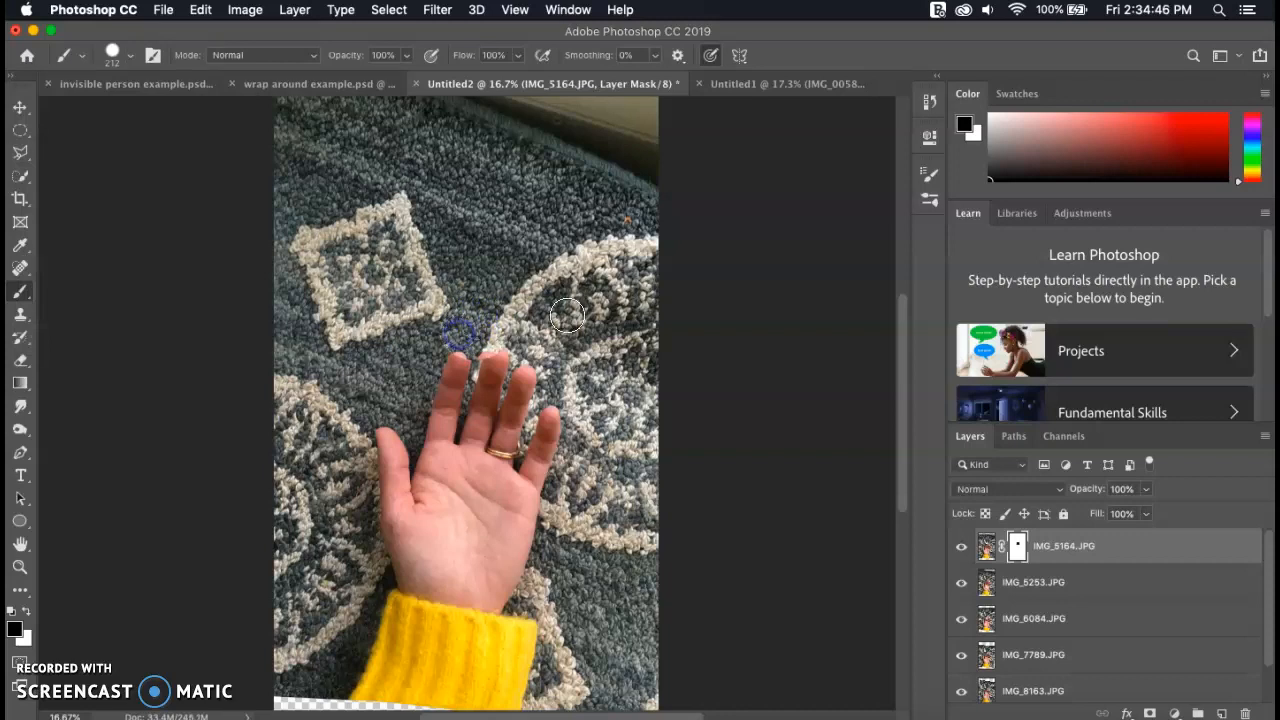
{"action": "left_click", "coordinate": [960, 553]}
{"action": "left_click", "coordinate": [960, 553]}
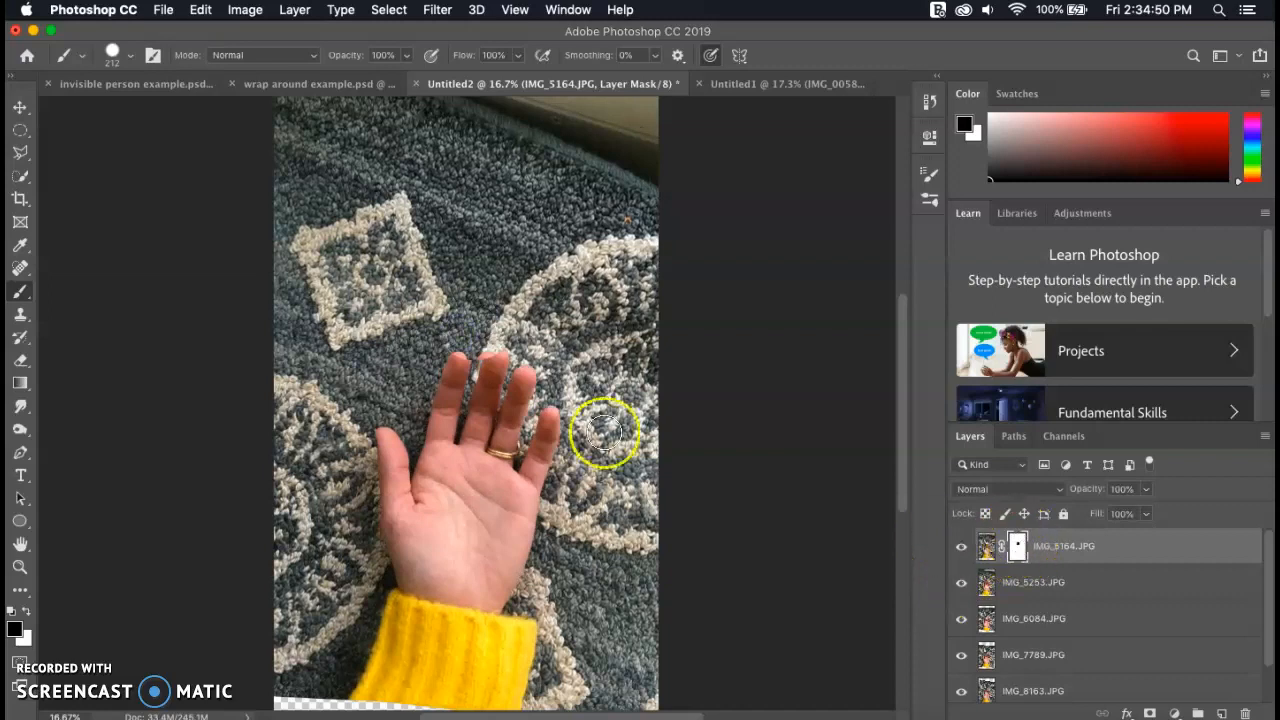
- Restore the fingertips by painting white on the IMG_5164.JPG mask, and invert the mask with black as the foreground colour
{"action": "left_click", "coordinate": [26, 611]}
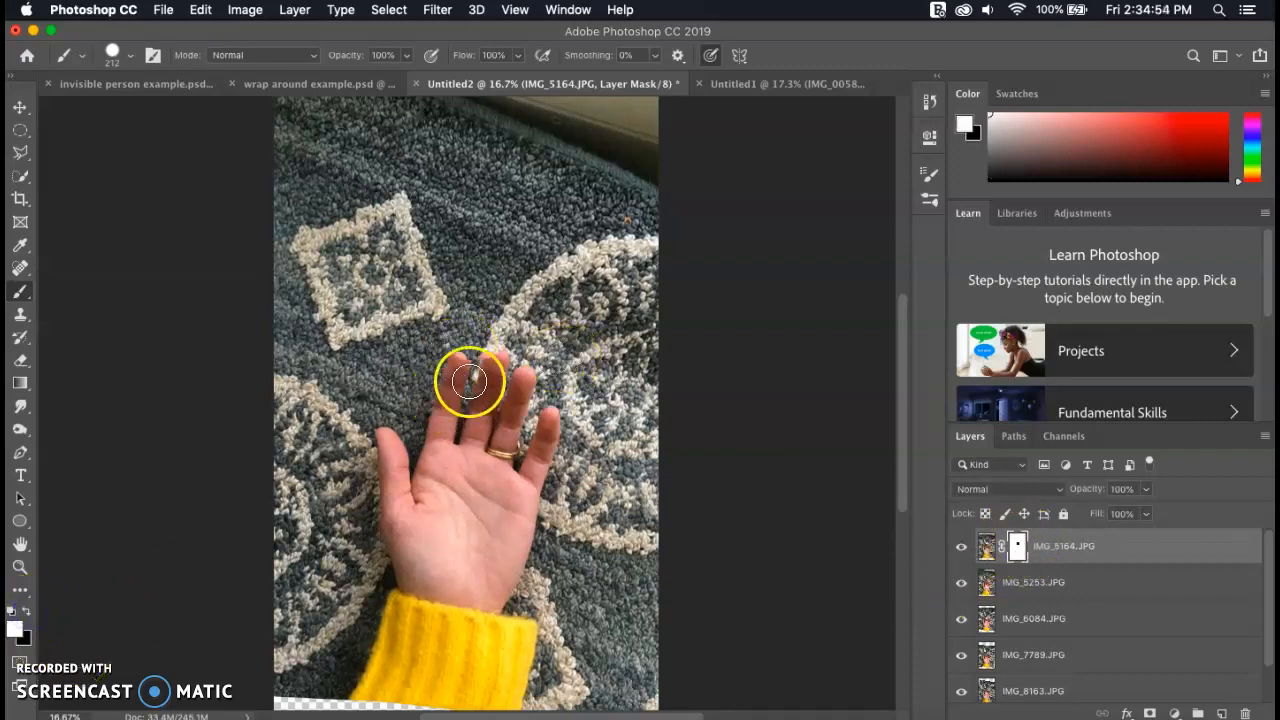
{"action": "mouse_move", "coordinate": [486, 368]}
{"action": "left_mouse_down"}
{"action": "mouse_move", "coordinate": [462, 373]}
{"action": "mouse_move", "coordinate": [487, 330]}
{"action": "mouse_move", "coordinate": [467, 371]}
{"action": "mouse_move", "coordinate": [456, 317]}
{"action": "mouse_move", "coordinate": [486, 366]}
{"action": "mouse_move", "coordinate": [480, 311]}
{"action": "mouse_move", "coordinate": [463, 323]}
{"action": "mouse_move", "coordinate": [471, 331]}
{"action": "mouse_move", "coordinate": [452, 329]}
{"action": "mouse_move", "coordinate": [471, 322]}
{"action": "left_mouse_up"}
{"action": "left_click", "coordinate": [26, 611]}
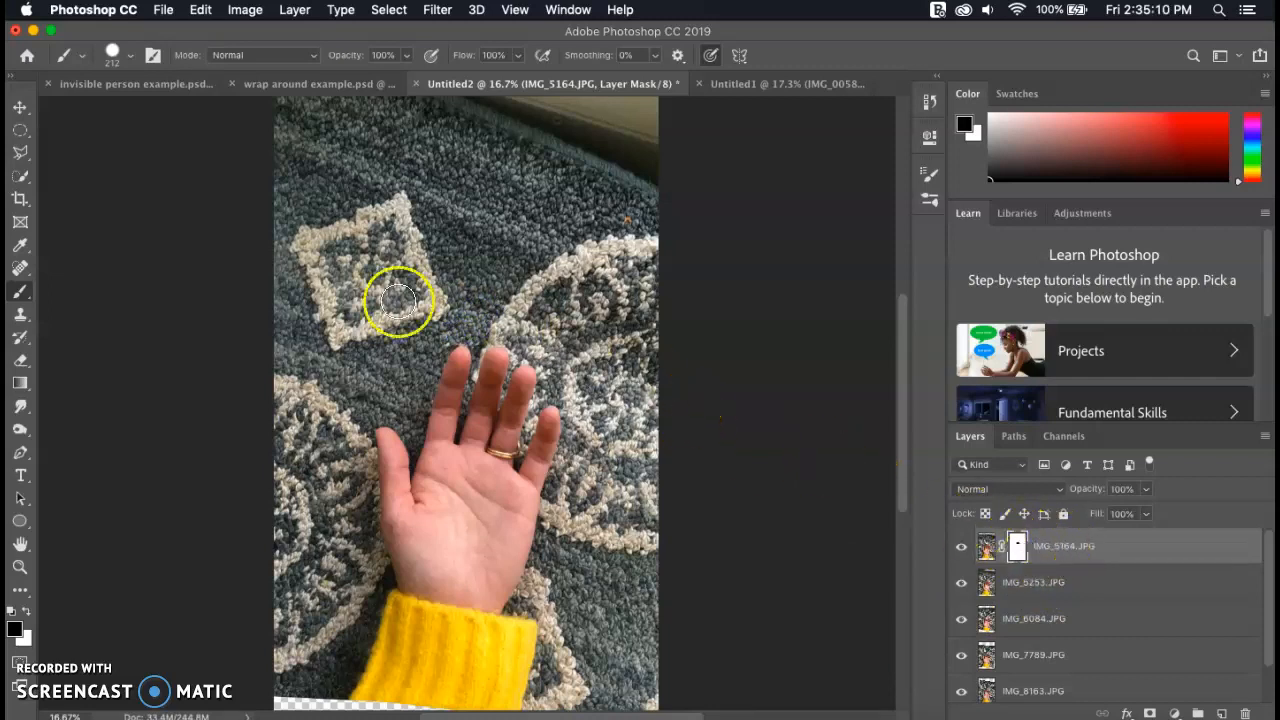
{"action": "key", "text": "super+i"}
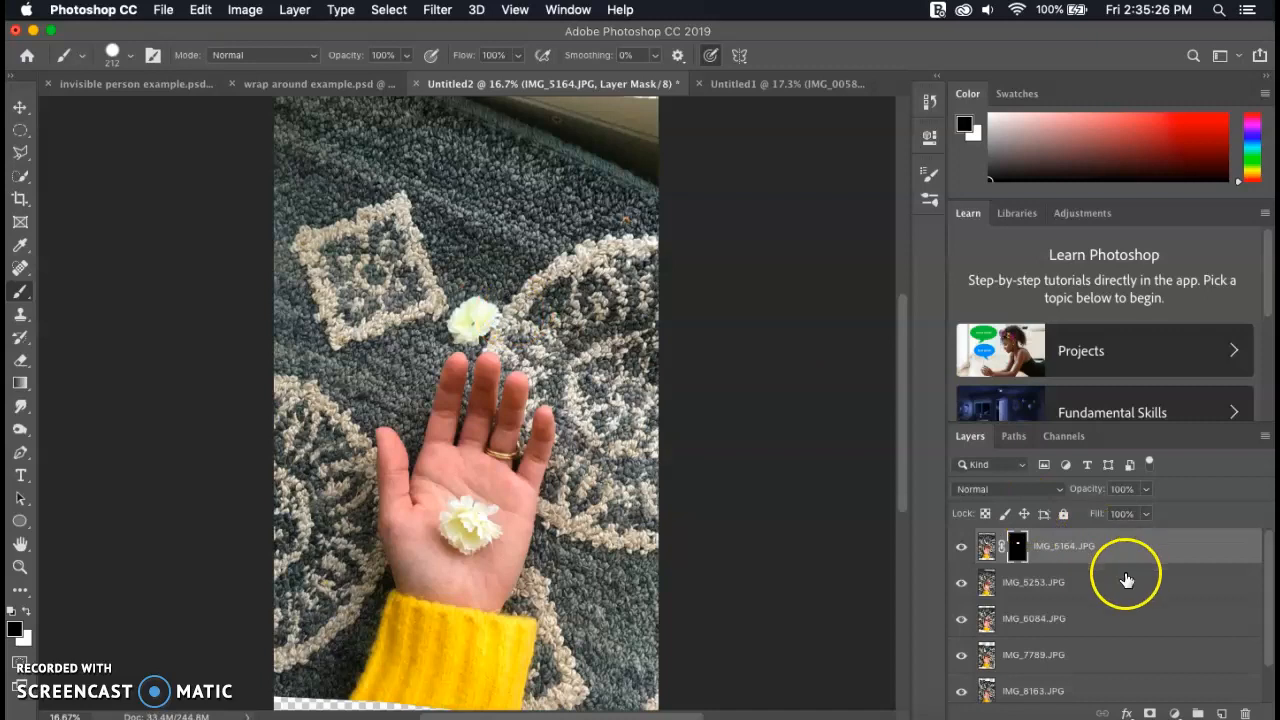
- Hide IMG_5164.JPG, add a layer mask to IMG_5253.JPG and paint black over the flower on the palm
{"action": "left_click", "coordinate": [964, 548]}
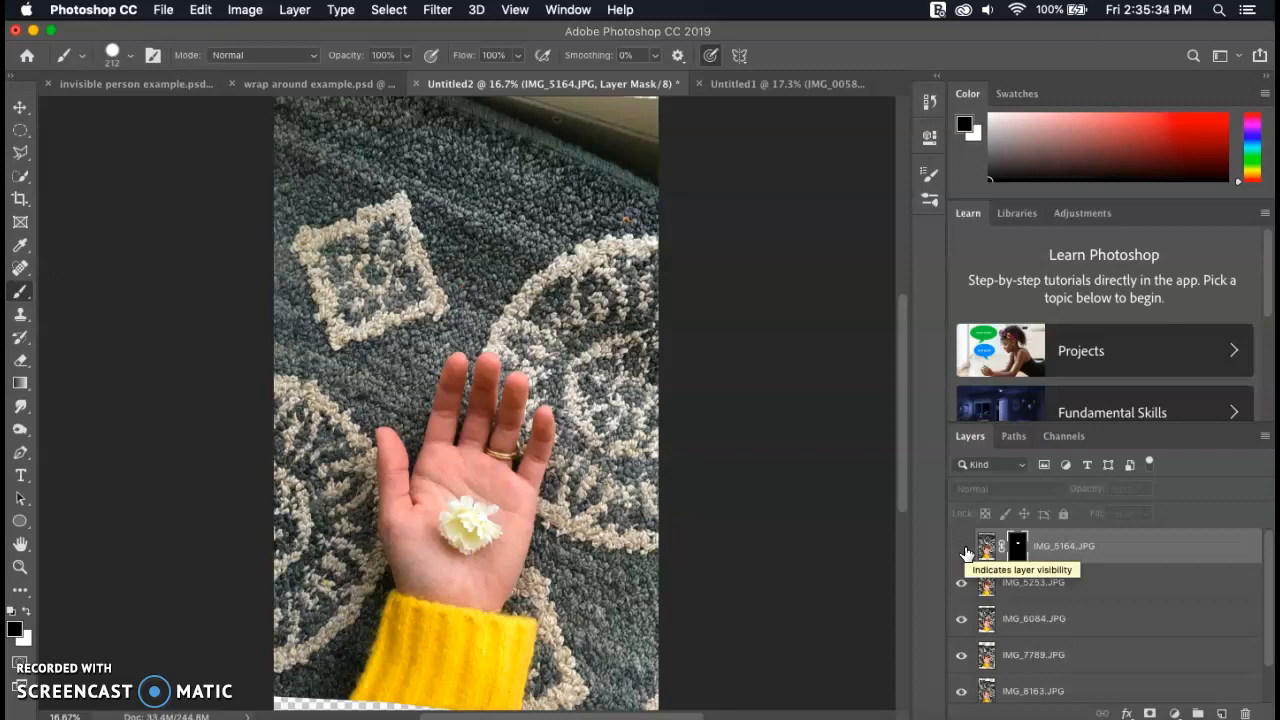
{"action": "left_click", "coordinate": [1081, 592]}
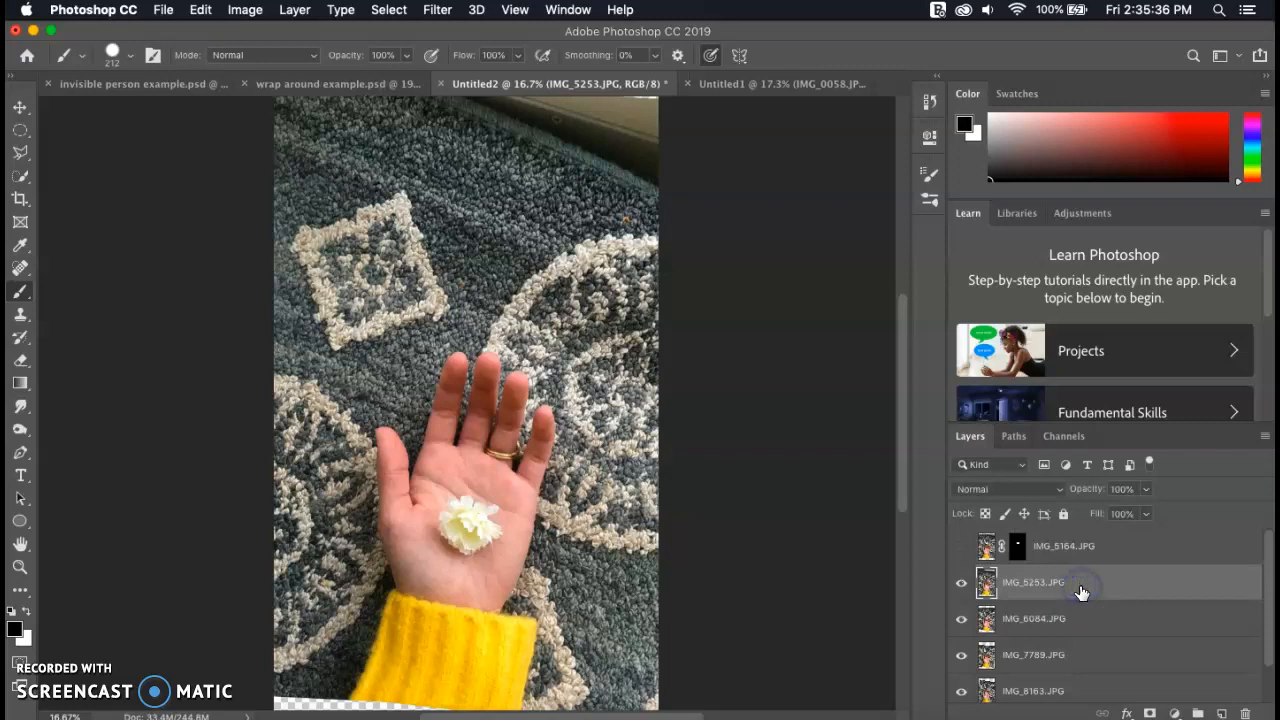
{"action": "left_click", "coordinate": [1152, 712]}
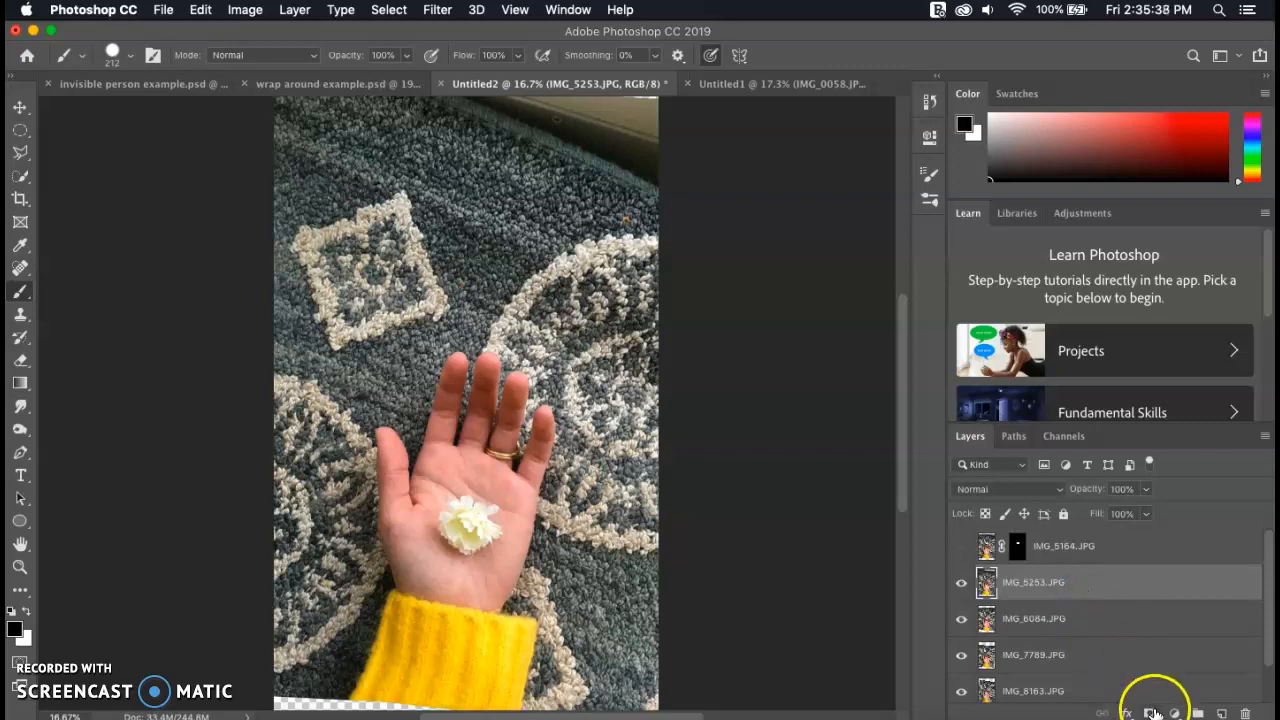
{"action": "left_click", "coordinate": [477, 531]}
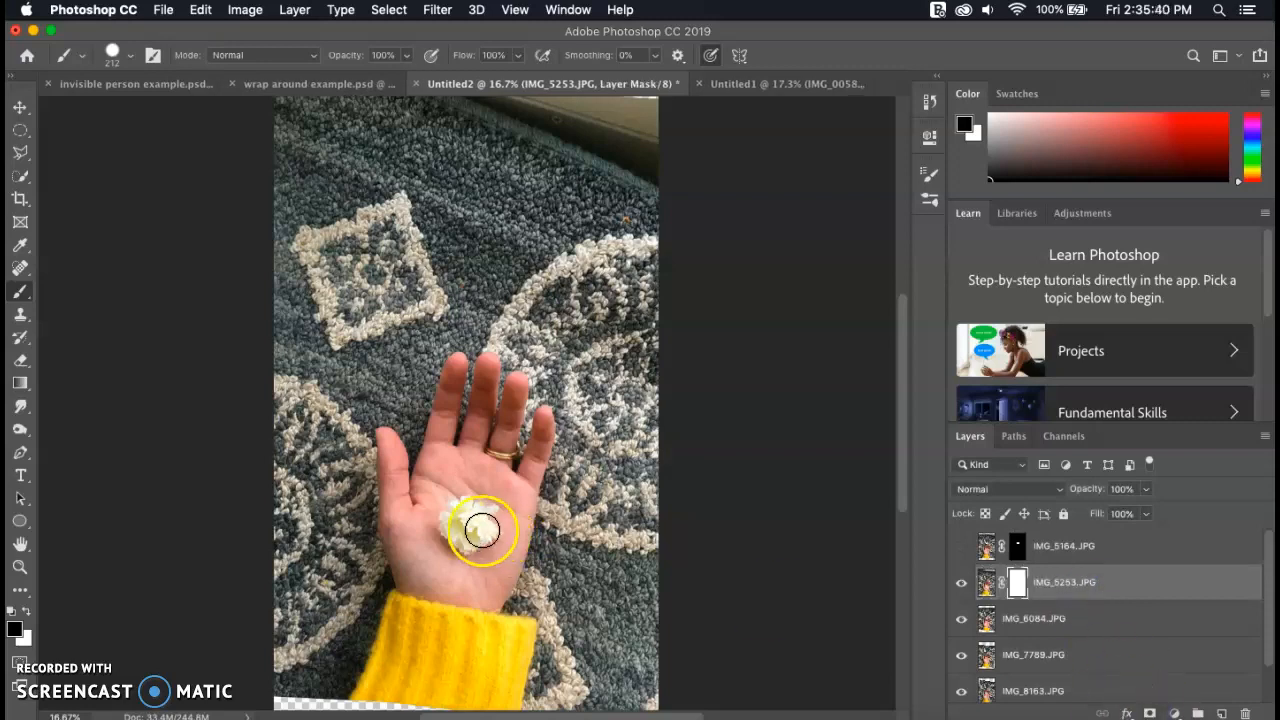
{"action": "mouse_move", "coordinate": [477, 531]}
{"action": "left_mouse_down"}
{"action": "mouse_move", "coordinate": [447, 513]}
{"action": "mouse_move", "coordinate": [463, 504]}
{"action": "mouse_move", "coordinate": [440, 536]}
{"action": "mouse_move", "coordinate": [454, 548]}
{"action": "mouse_move", "coordinate": [437, 520]}
{"action": "mouse_move", "coordinate": [460, 554]}
{"action": "mouse_move", "coordinate": [485, 559]}
{"action": "mouse_move", "coordinate": [502, 532]}
{"action": "mouse_move", "coordinate": [491, 517]}
{"action": "mouse_move", "coordinate": [445, 532]}
{"action": "left_mouse_up"}
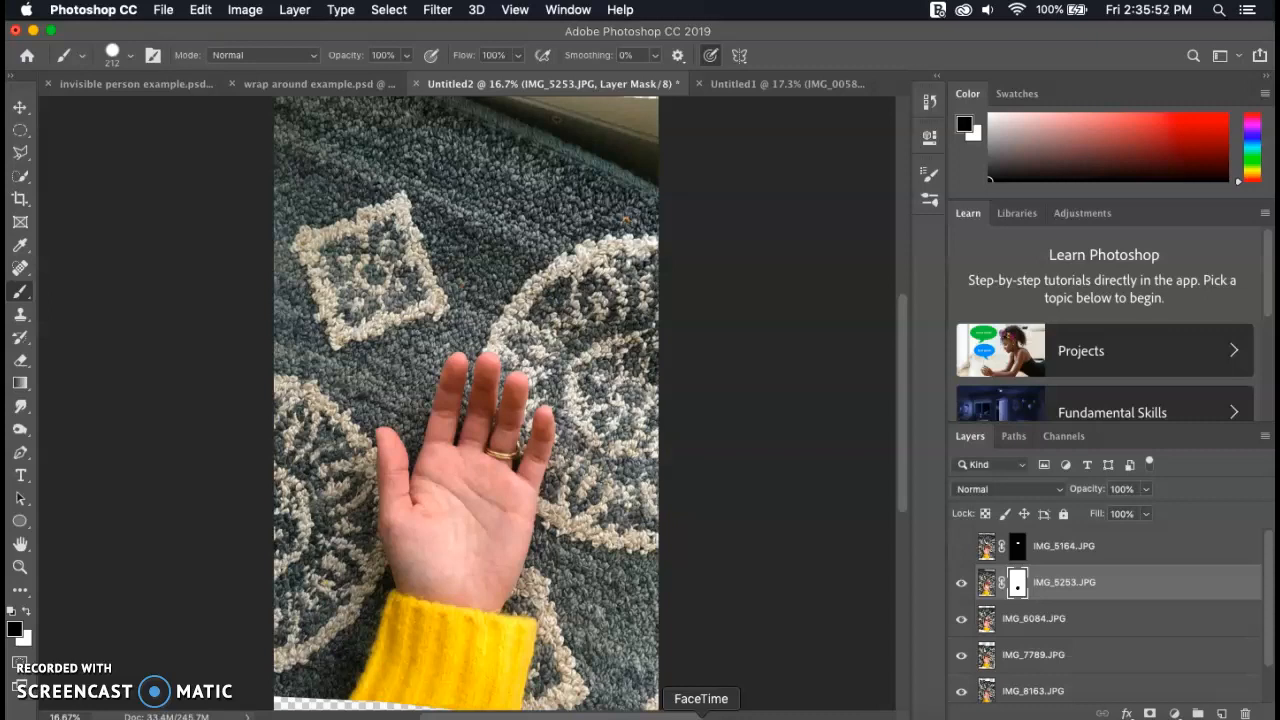
- Invert the IMG_5253.JPG mask to reveal only the palm flower, and show the IMG_5164.JPG layer again
{"action": "key", "text": "super+i"}
{"action": "left_click", "coordinate": [405, 585]}
{"action": "mouse_move", "coordinate": [405, 585]}
{"action": "left_mouse_down"}
{"action": "mouse_move", "coordinate": [452, 561]}
{"action": "mouse_move", "coordinate": [430, 548]}
{"action": "mouse_move", "coordinate": [453, 549]}
{"action": "mouse_move", "coordinate": [436, 537]}
{"action": "mouse_move", "coordinate": [459, 556]}
{"action": "mouse_move", "coordinate": [413, 545]}
{"action": "mouse_move", "coordinate": [453, 562]}
{"action": "left_mouse_up"}
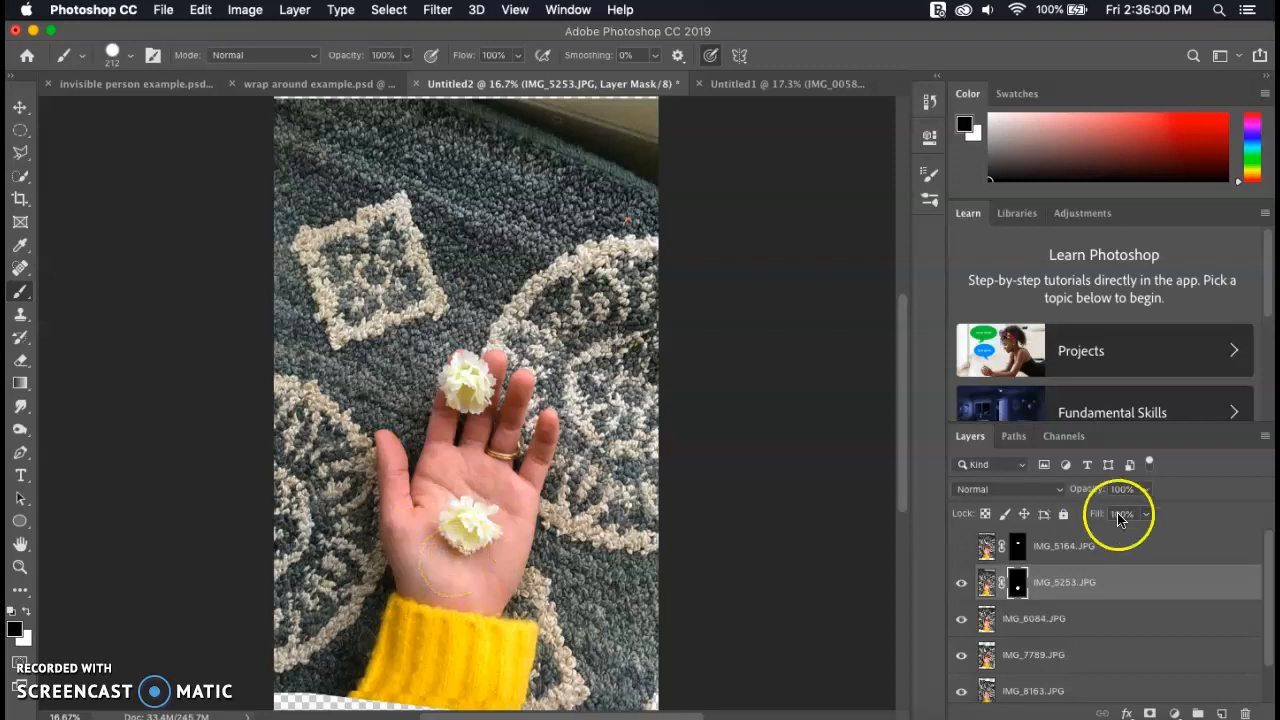
{"action": "left_click", "coordinate": [960, 546]}
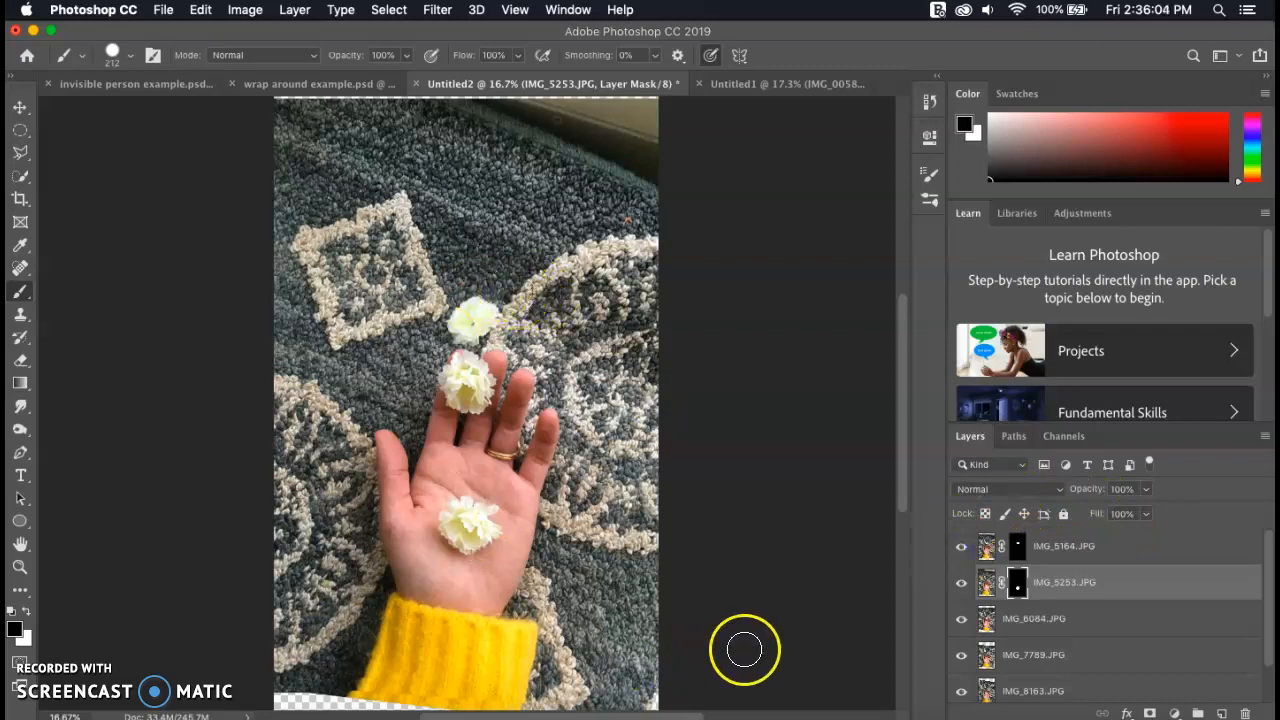
- With the upper two layers hidden, add a mask to IMG_6084.JPG, paint black over the fingertip flower and invert the mask
{"action": "left_click", "coordinate": [962, 549]}
{"action": "left_click", "coordinate": [962, 588]}
{"action": "left_click", "coordinate": [1038, 619]}
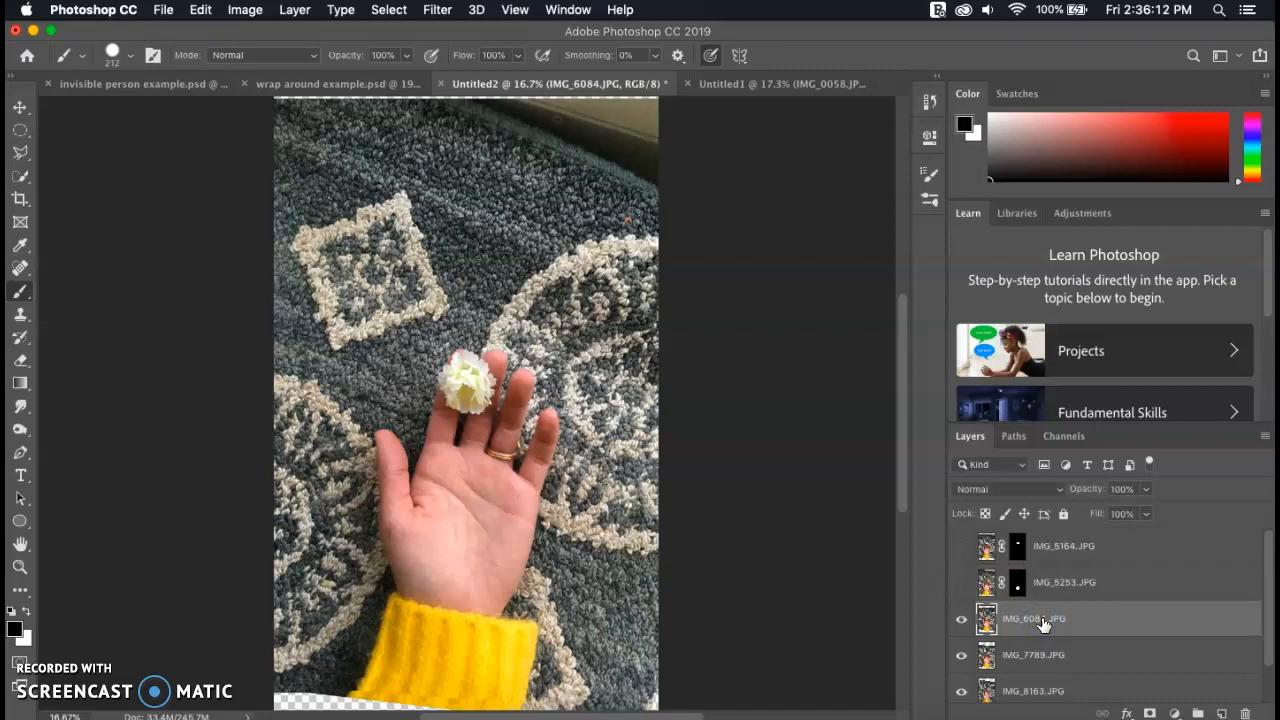
{"action": "left_click", "coordinate": [1150, 713]}
{"action": "mouse_move", "coordinate": [537, 414]}
{"action": "left_mouse_down"}
{"action": "mouse_move", "coordinate": [464, 391]}
{"action": "mouse_move", "coordinate": [473, 377]}
{"action": "mouse_move", "coordinate": [473, 405]}
{"action": "mouse_move", "coordinate": [450, 381]}
{"action": "mouse_move", "coordinate": [483, 377]}
{"action": "left_mouse_up"}
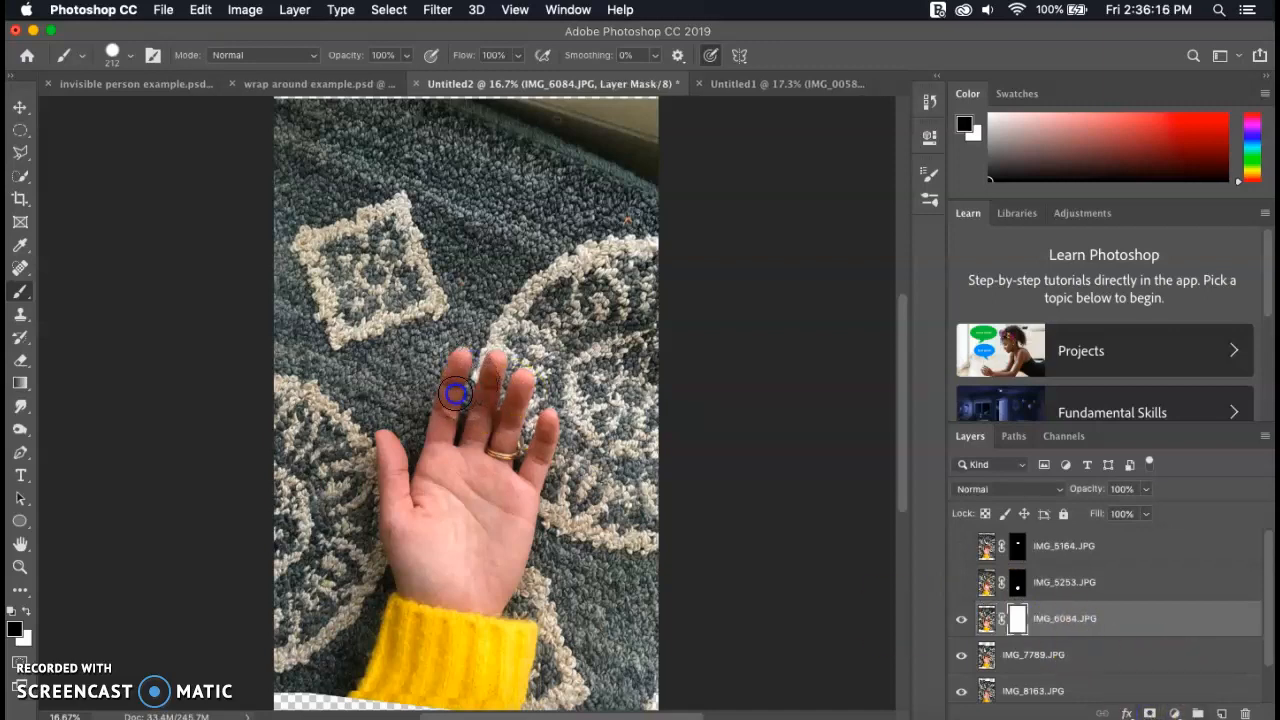
{"action": "key", "text": "super+i"}
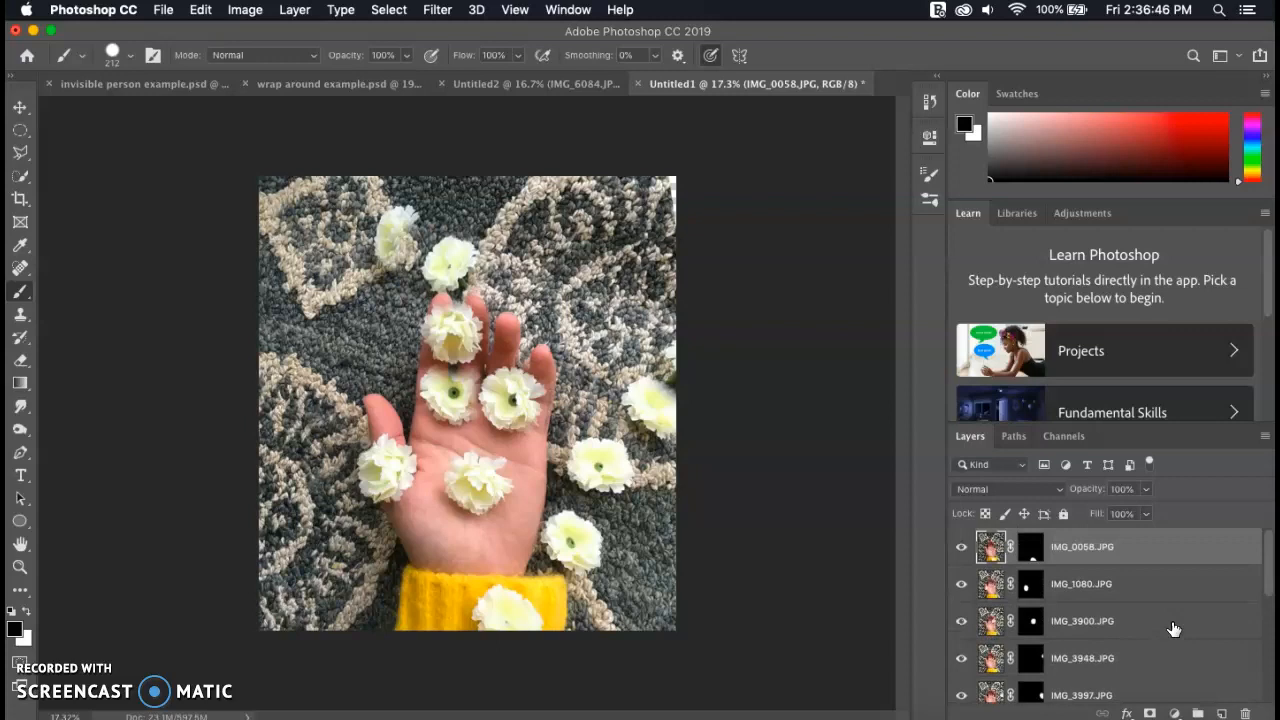
- Inspect the combined flowers and the layer stack, and compare the image with and without IMG_0058.JPG
{"action": "scroll", "coordinate": [455, 398], "scroll_direction": "up", "scroll_amount": 3}
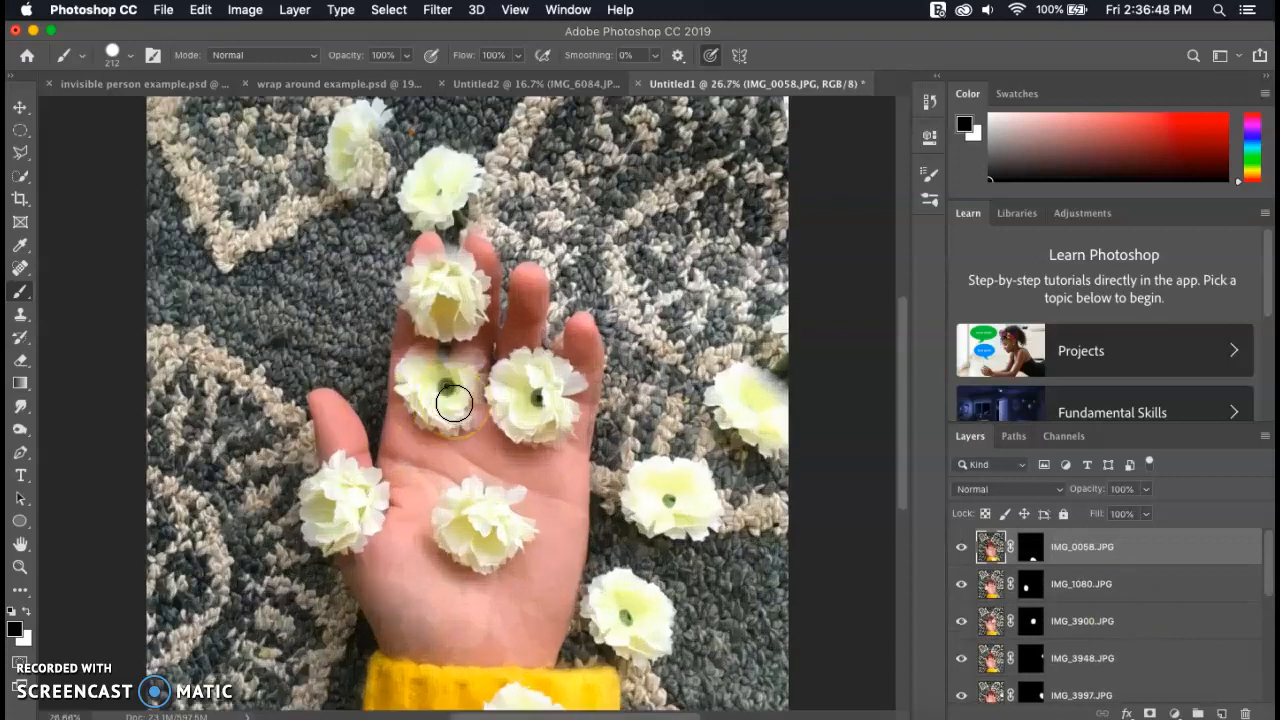
{"action": "scroll", "coordinate": [455, 398], "scroll_direction": "up", "scroll_amount": 3}
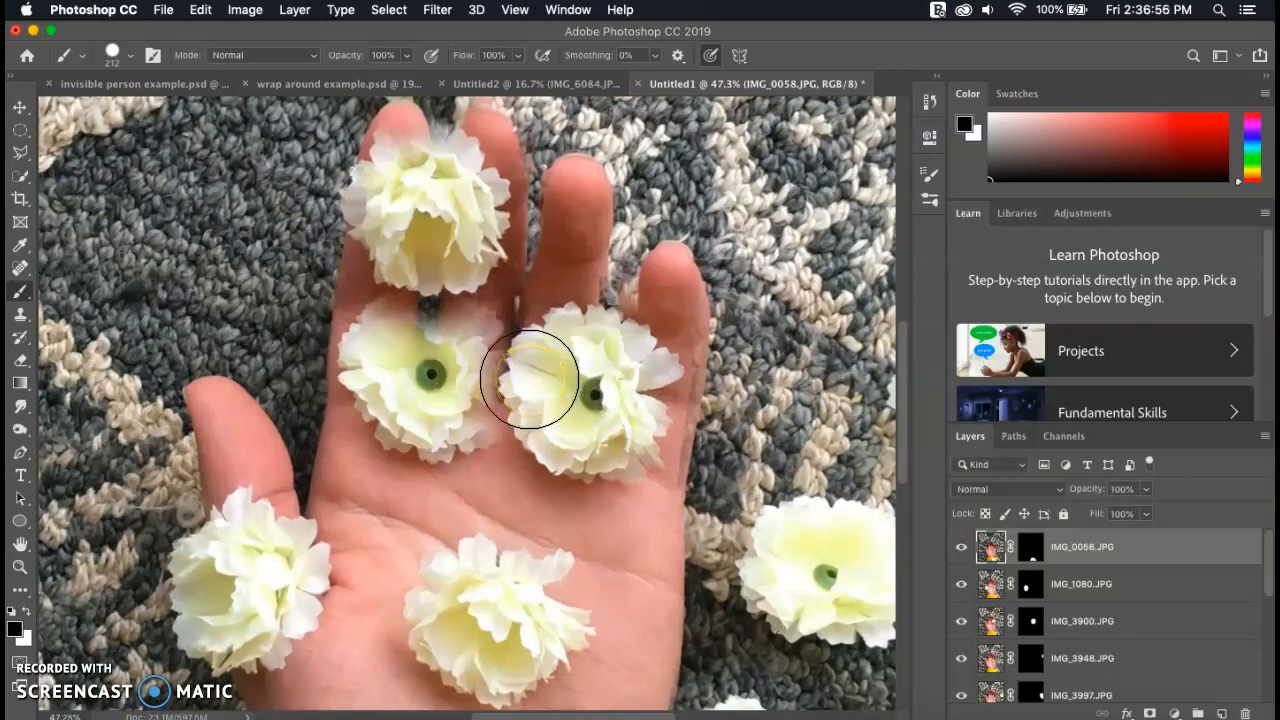
{"action": "scroll", "coordinate": [529, 379], "scroll_direction": "down", "scroll_amount": 3}
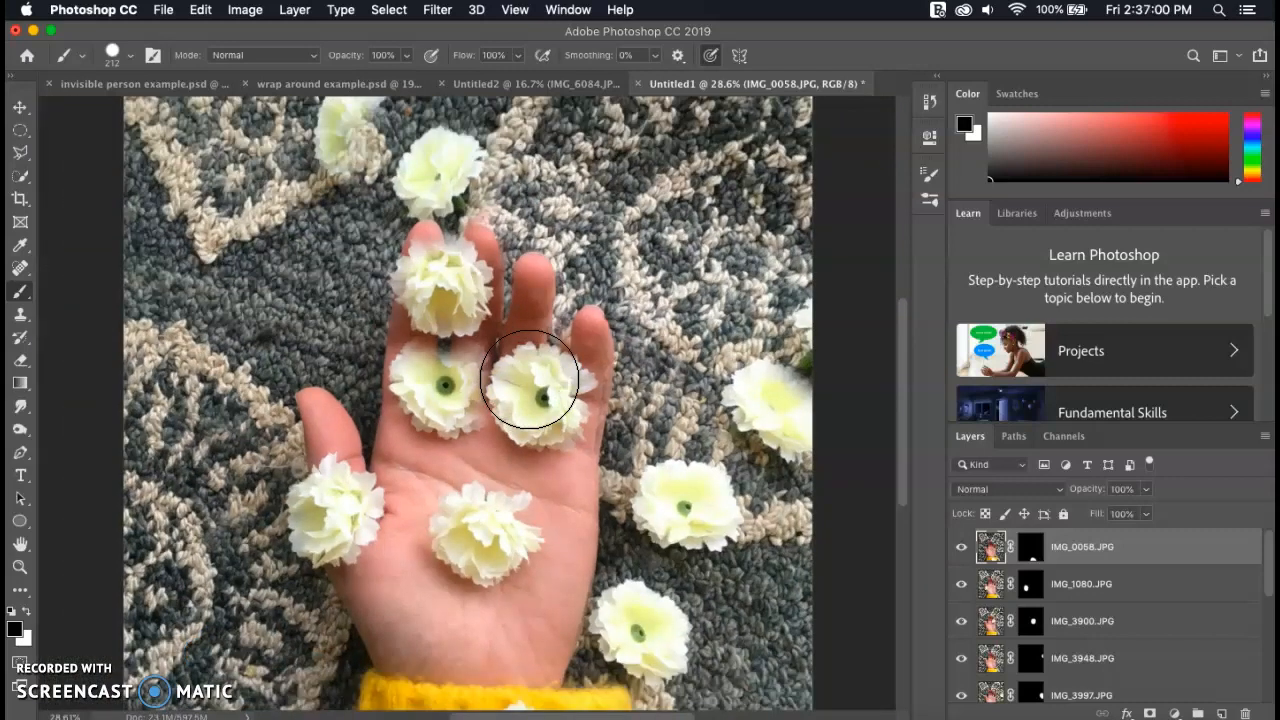
{"action": "scroll", "coordinate": [529, 379], "scroll_direction": "down", "scroll_amount": 2}
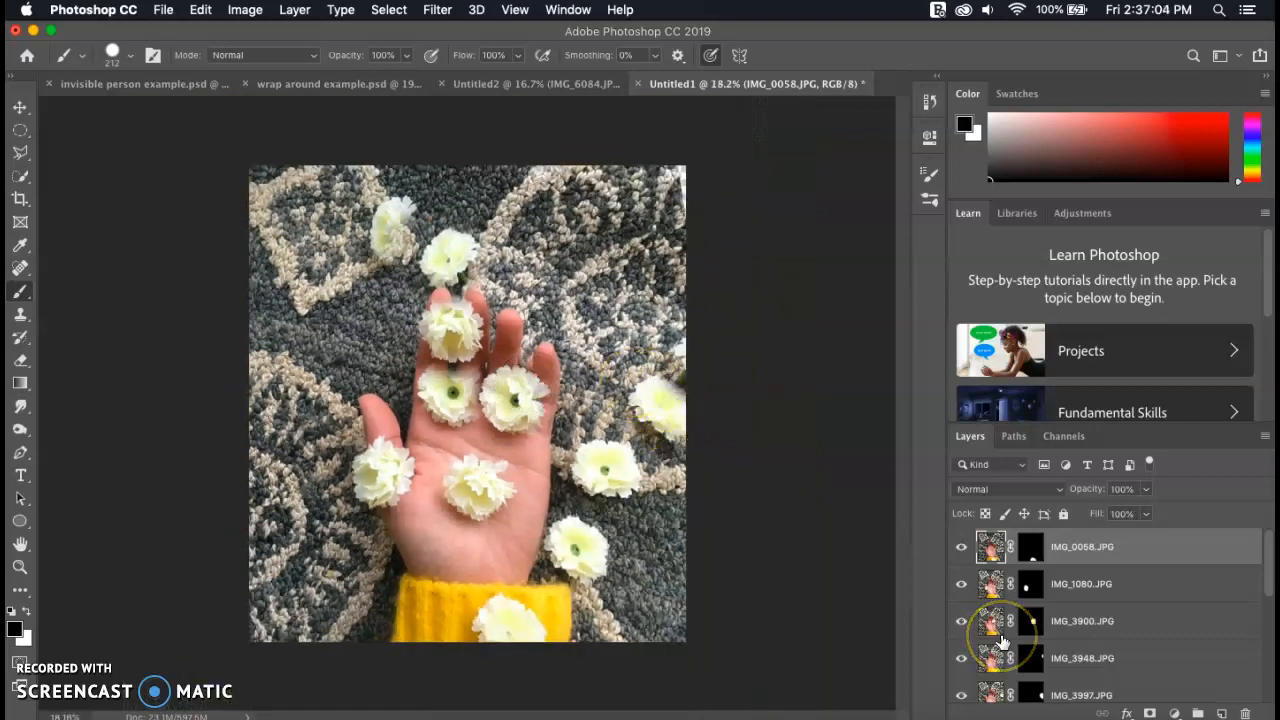
{"action": "scroll", "coordinate": [1003, 640], "scroll_direction": "down", "scroll_amount": 5}
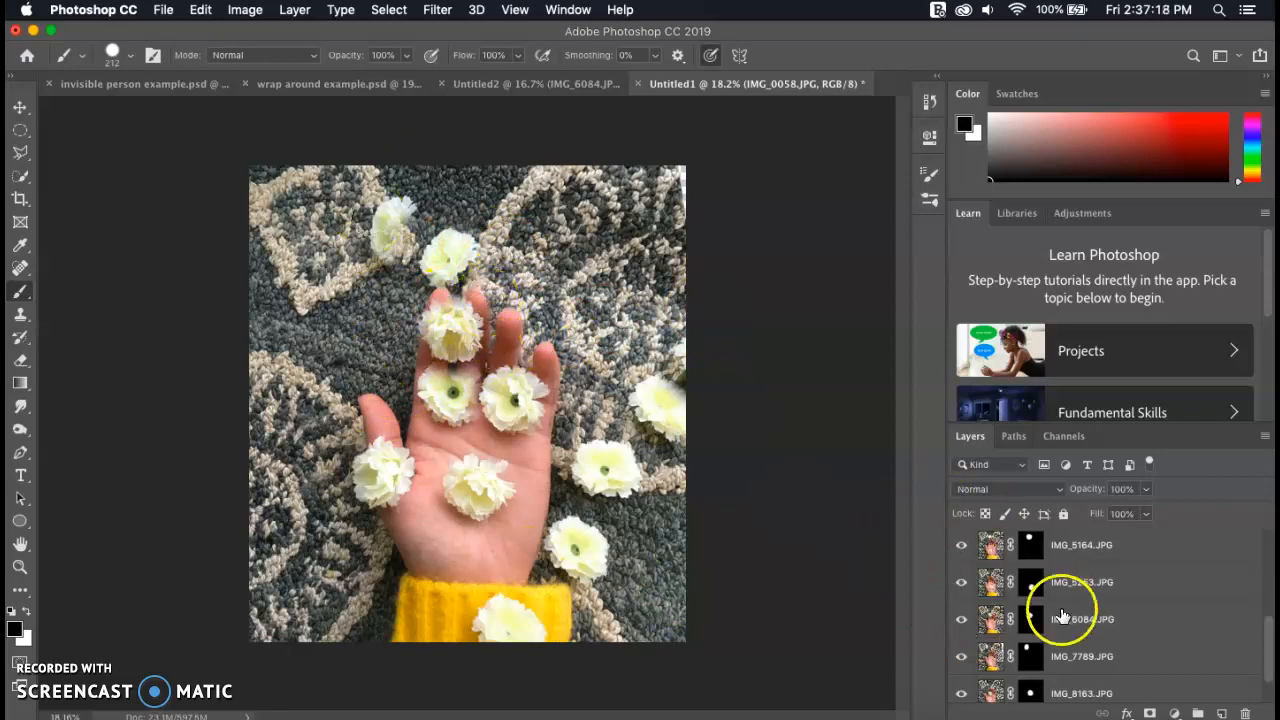
{"action": "scroll", "coordinate": [1062, 612], "scroll_direction": "up", "scroll_amount": 5}
{"action": "left_click", "coordinate": [960, 549]}
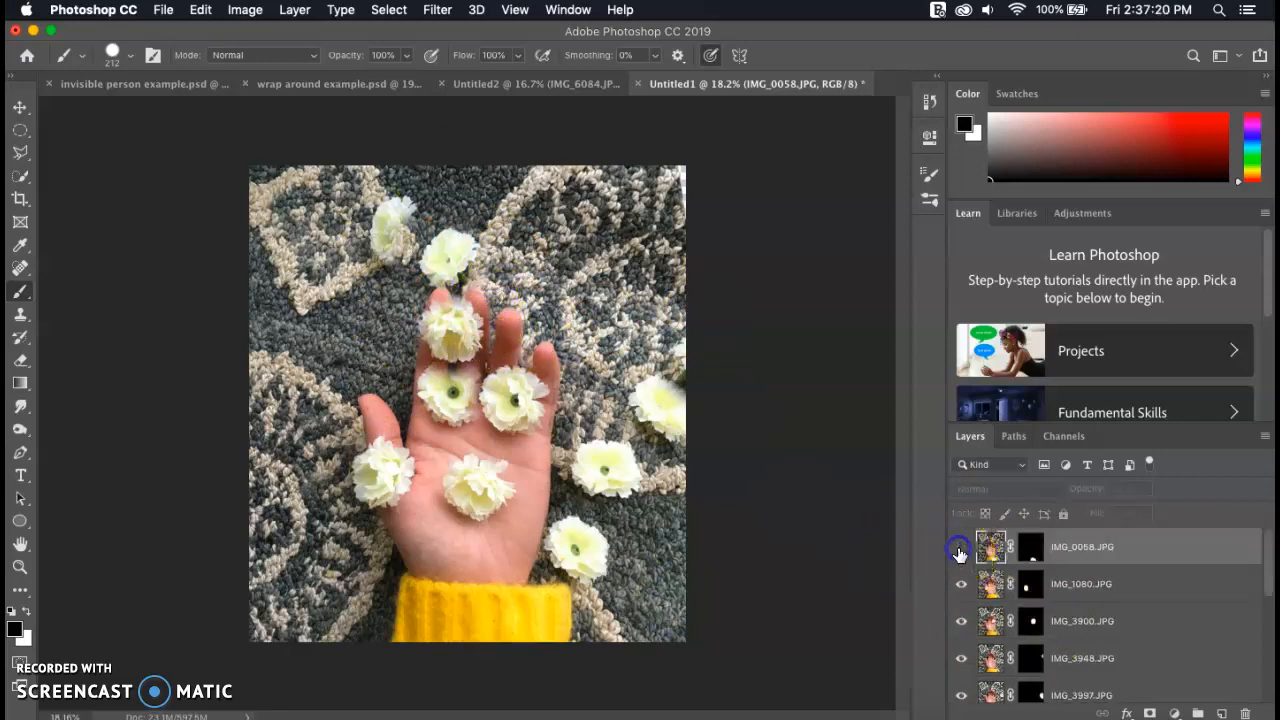
{"action": "left_click", "coordinate": [960, 549]}
{"action": "left_click", "coordinate": [960, 551]}
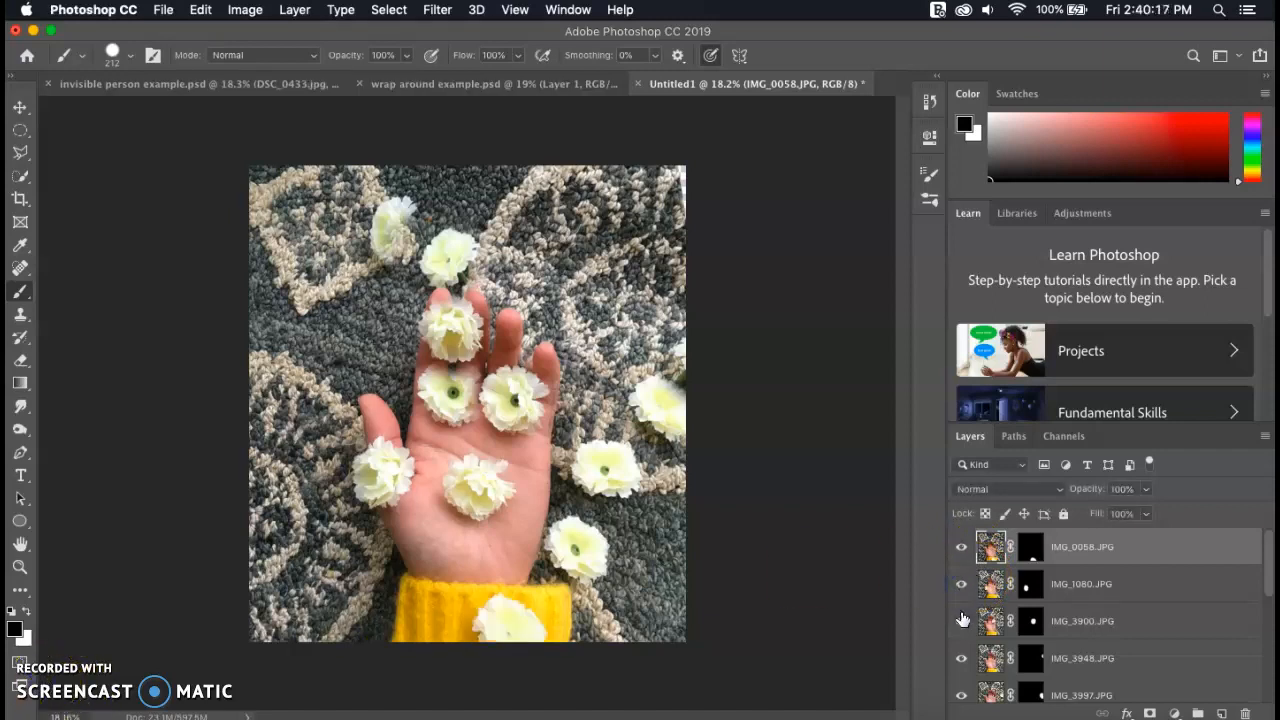
- Compare the flower at the base of the ring finger with and without IMG_3900.JPG to examine its mask edges
{"action": "left_click", "coordinate": [962, 621]}
{"action": "left_click", "coordinate": [962, 621]}
{"action": "left_click", "coordinate": [962, 621]}
{"action": "left_click", "coordinate": [962, 621]}
{"action": "left_click", "coordinate": [962, 621]}
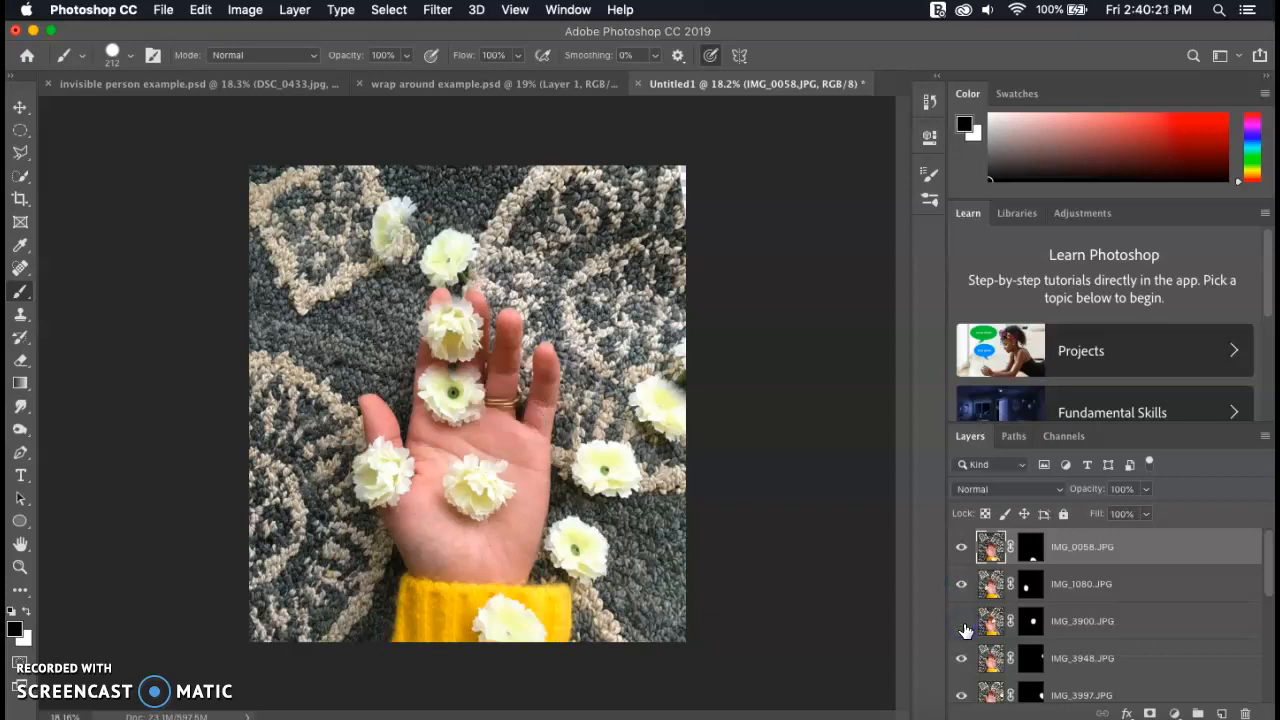
{"action": "left_click", "coordinate": [962, 623]}
{"action": "left_click", "coordinate": [962, 623]}
{"action": "left_click", "coordinate": [962, 623]}
{"action": "left_click", "coordinate": [963, 624]}
{"action": "left_click", "coordinate": [962, 623]}
{"action": "scroll", "coordinate": [600, 310], "scroll_direction": "up", "scroll_amount": 3}
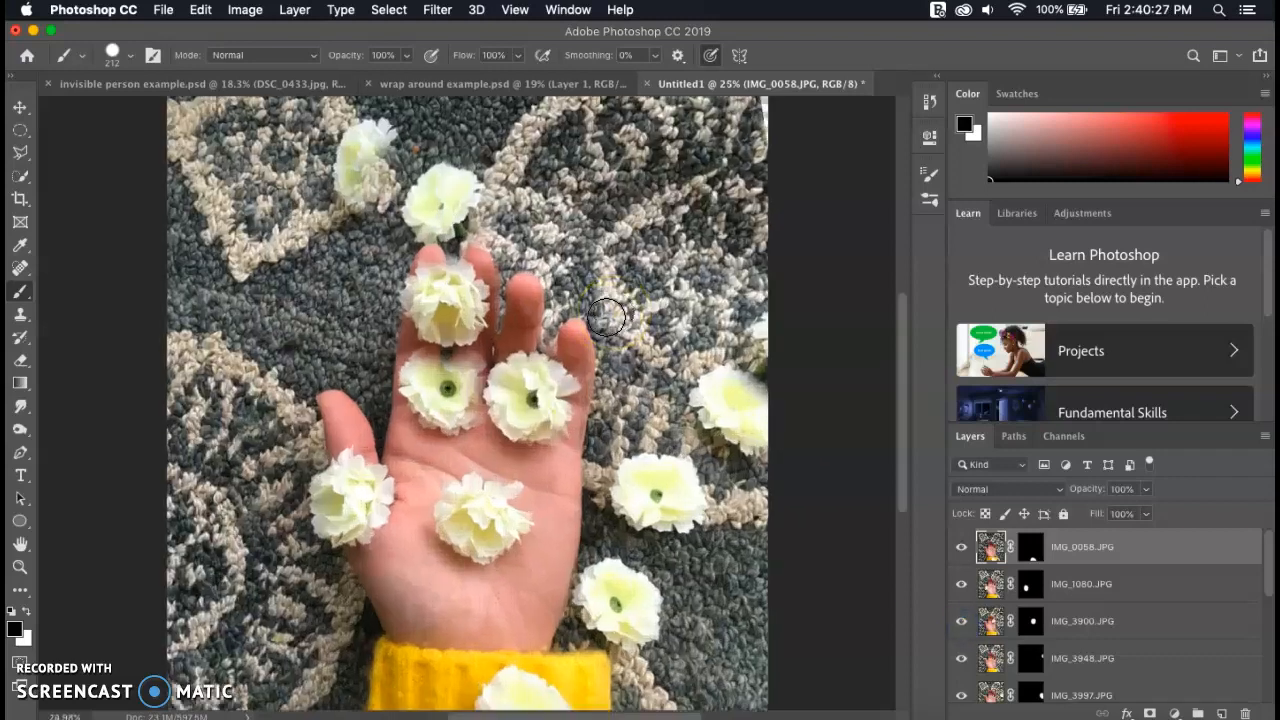
{"action": "scroll", "coordinate": [606, 318], "scroll_direction": "up", "scroll_amount": 4}
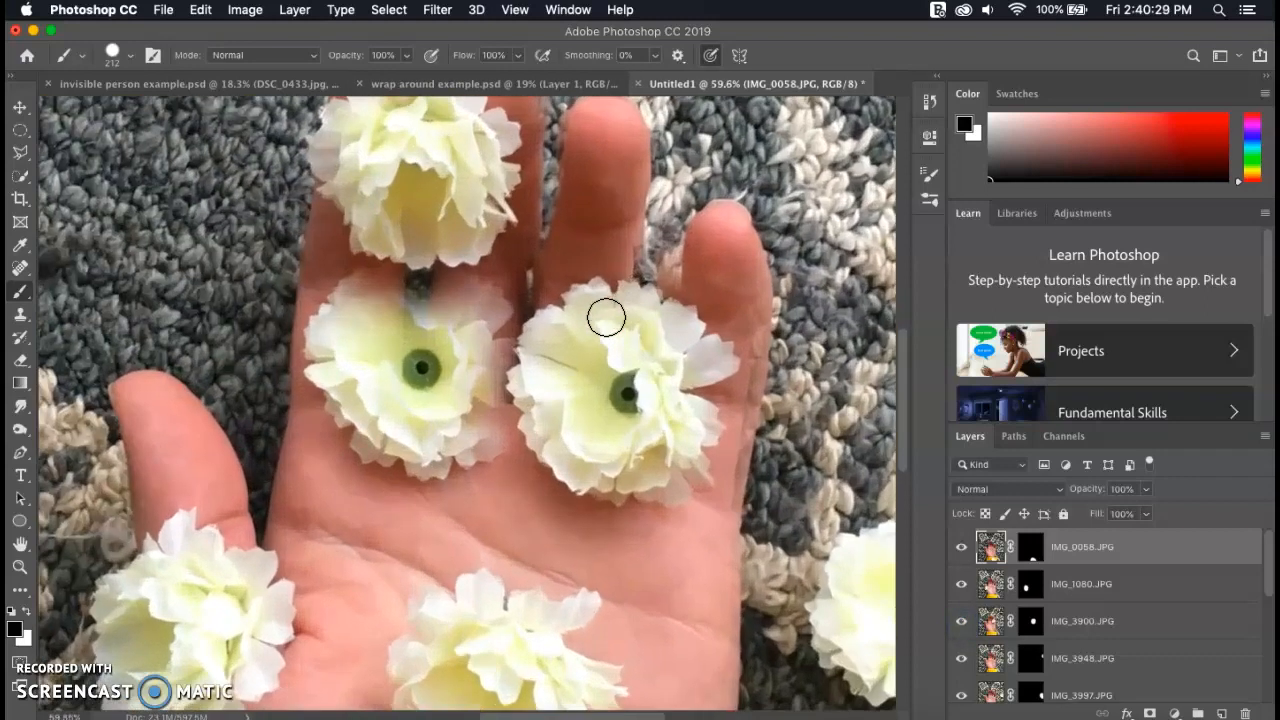
{"action": "left_click", "coordinate": [962, 622]}
{"action": "left_click", "coordinate": [963, 623]}
- Paint black on the IMG_3900.JPG mask to uncover the covered right-hand petals of the neighbouring flower
{"action": "left_click", "coordinate": [1024, 624]}
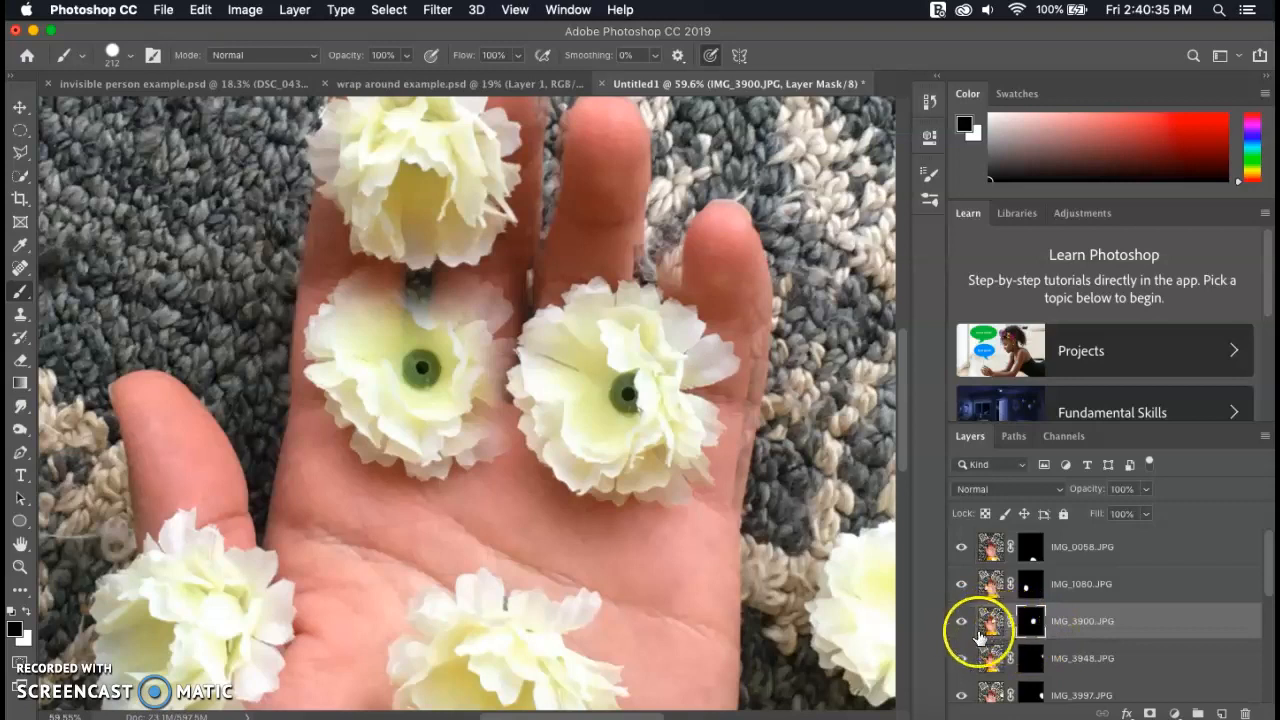
{"action": "mouse_move", "coordinate": [398, 432]}
{"action": "left_mouse_down"}
{"action": "mouse_move", "coordinate": [458, 434]}
{"action": "mouse_move", "coordinate": [454, 376]}
{"action": "left_mouse_up"}
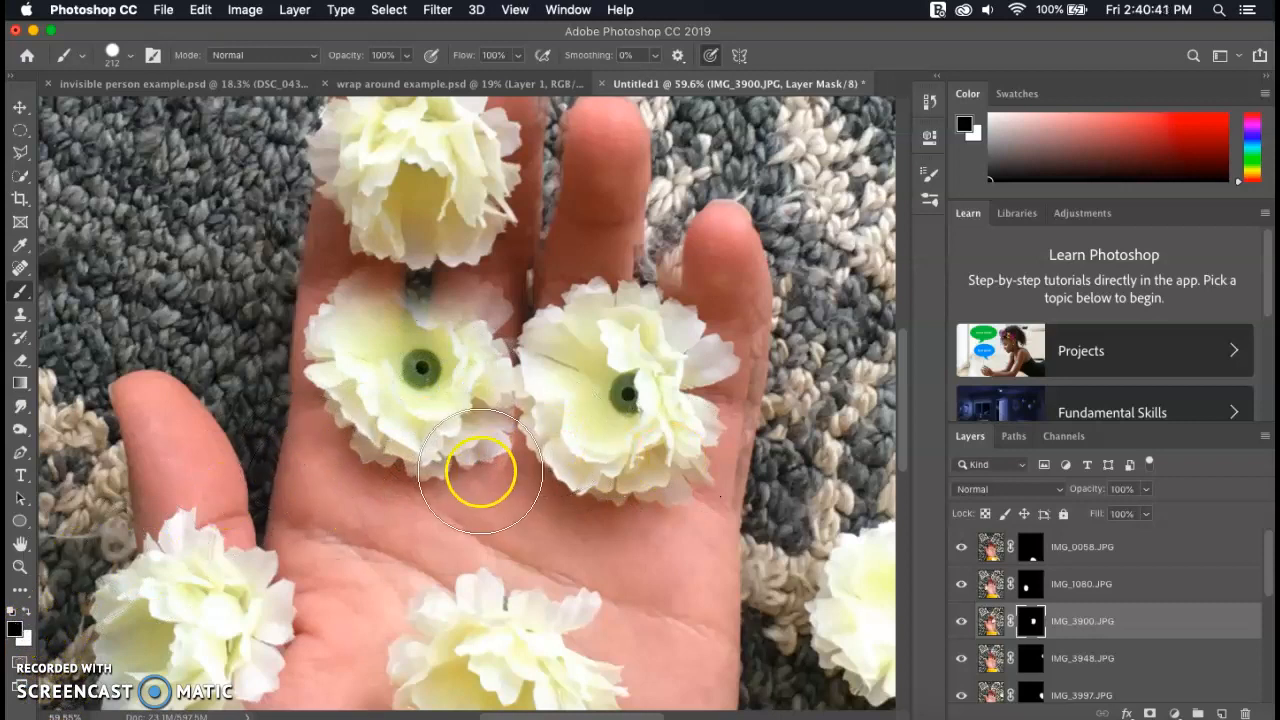
{"action": "left_click", "coordinate": [475, 464]}
{"action": "mouse_move", "coordinate": [460, 429]}
{"action": "left_mouse_down"}
{"action": "mouse_move", "coordinate": [450, 350]}
{"action": "mouse_move", "coordinate": [464, 338]}
{"action": "left_mouse_up"}
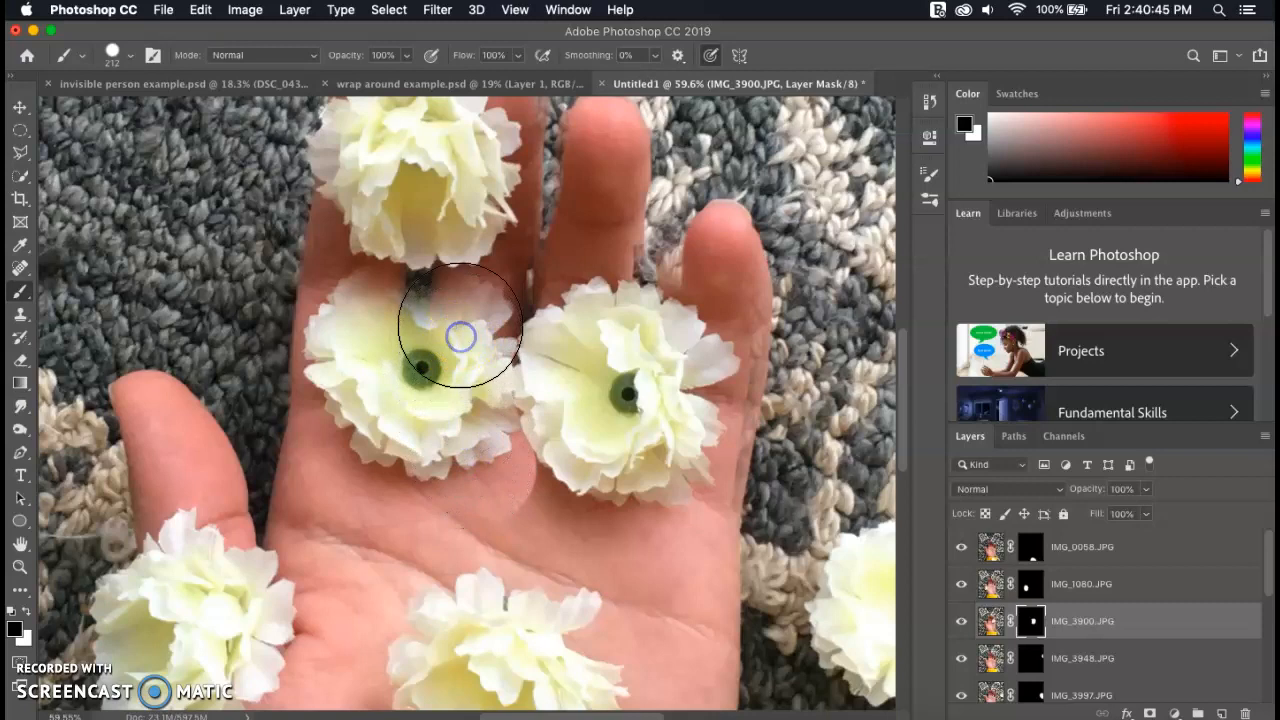
{"action": "left_click", "coordinate": [466, 320]}
{"action": "left_click", "coordinate": [460, 356]}
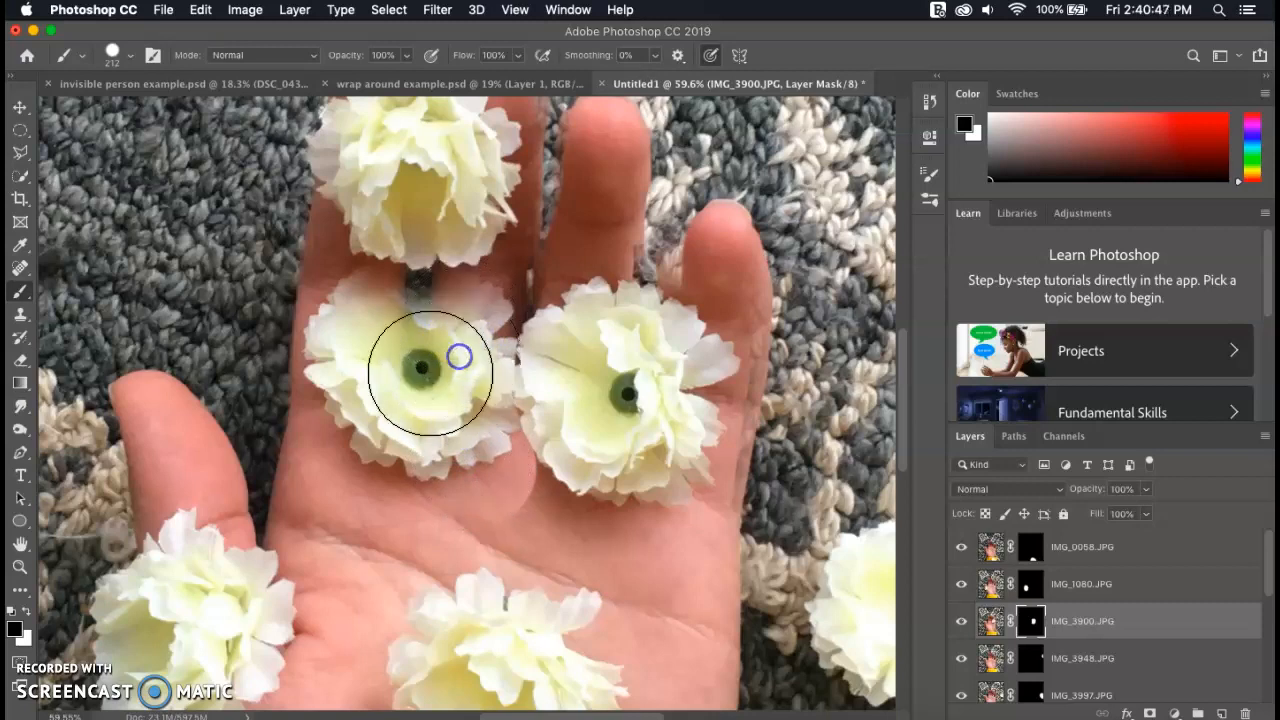
- Reduce the brush to 100 px and paint white on the IMG_3900.JPG mask along the gap between the two flowers
{"action": "left_click", "coordinate": [29, 611]}
{"action": "left_click", "coordinate": [29, 611]}
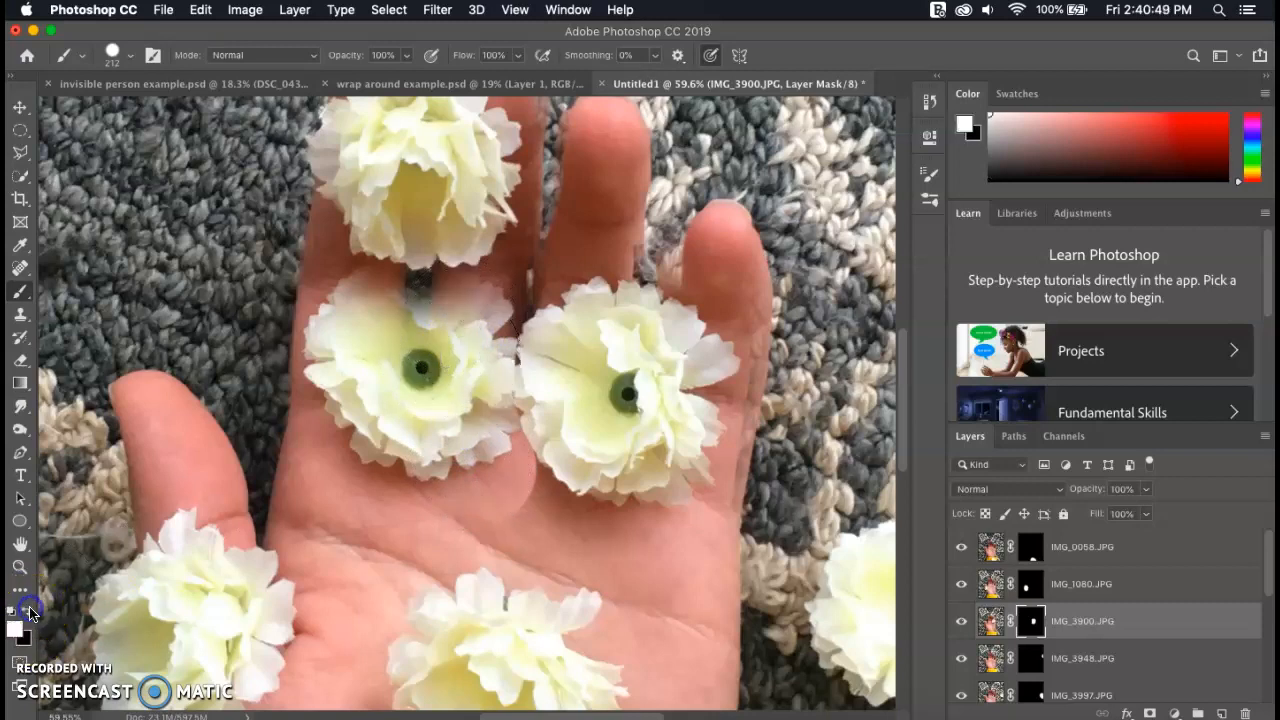
{"action": "key", "text": "["}
{"action": "left_click", "coordinate": [474, 434]}
{"action": "left_click", "coordinate": [509, 405]}
{"action": "key", "text": "["}
{"action": "key", "text": "["}
{"action": "key", "text": "["}
{"action": "left_click", "coordinate": [520, 398]}
{"action": "left_click", "coordinate": [522, 368]}
{"action": "mouse_move", "coordinate": [522, 368]}
{"action": "left_mouse_down"}
{"action": "mouse_move", "coordinate": [542, 425]}
{"action": "mouse_move", "coordinate": [529, 342]}
{"action": "mouse_move", "coordinate": [516, 381]}
{"action": "mouse_move", "coordinate": [522, 320]}
{"action": "mouse_move", "coordinate": [508, 363]}
{"action": "mouse_move", "coordinate": [538, 457]}
{"action": "left_mouse_up"}
- Switch back to black and refine the IMG_3900.JPG mask where the two neighbouring flowers meet
{"action": "left_click", "coordinate": [26, 622]}
{"action": "mouse_move", "coordinate": [510, 370]}
{"action": "left_mouse_down"}
{"action": "mouse_move", "coordinate": [485, 403]}
{"action": "mouse_move", "coordinate": [486, 331]}
{"action": "mouse_move", "coordinate": [508, 306]}
{"action": "mouse_move", "coordinate": [480, 383]}
{"action": "mouse_move", "coordinate": [511, 463]}
{"action": "mouse_move", "coordinate": [491, 426]}
{"action": "mouse_move", "coordinate": [492, 358]}
{"action": "left_mouse_up"}
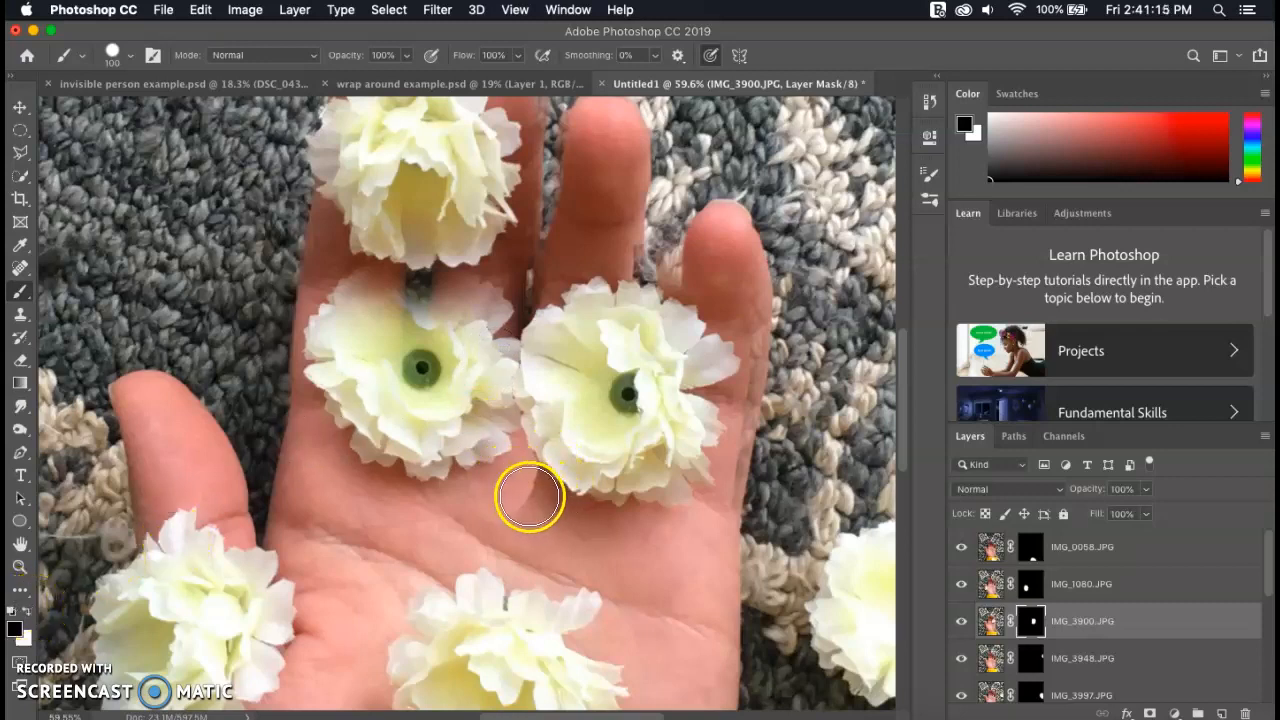
{"action": "scroll", "coordinate": [518, 488], "scroll_direction": "up", "scroll_amount": 4}
{"action": "mouse_move", "coordinate": [518, 488]}
{"action": "left_mouse_down"}
{"action": "mouse_move", "coordinate": [531, 546]}
{"action": "mouse_move", "coordinate": [360, 454]}
{"action": "left_mouse_up"}
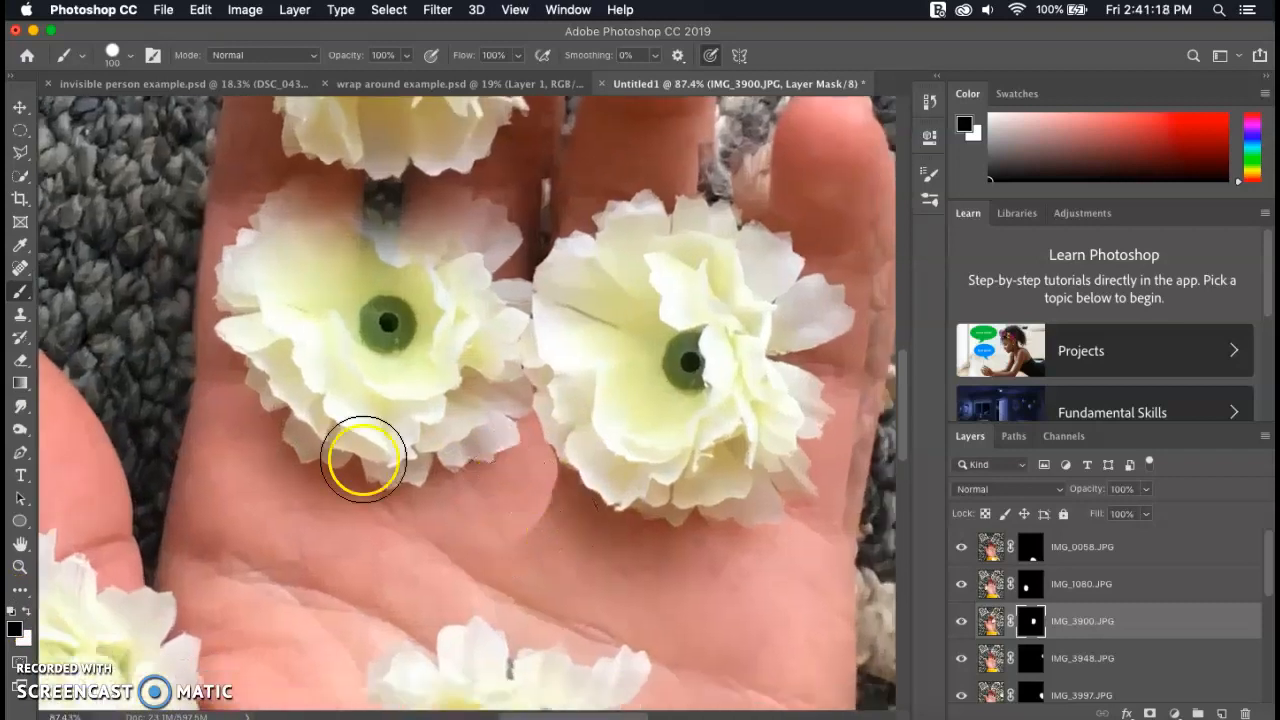
- Choose a soft brush at 51% opacity and paint away the hard mask edge on the palm below the two flowers
{"action": "left_click", "coordinate": [153, 57]}
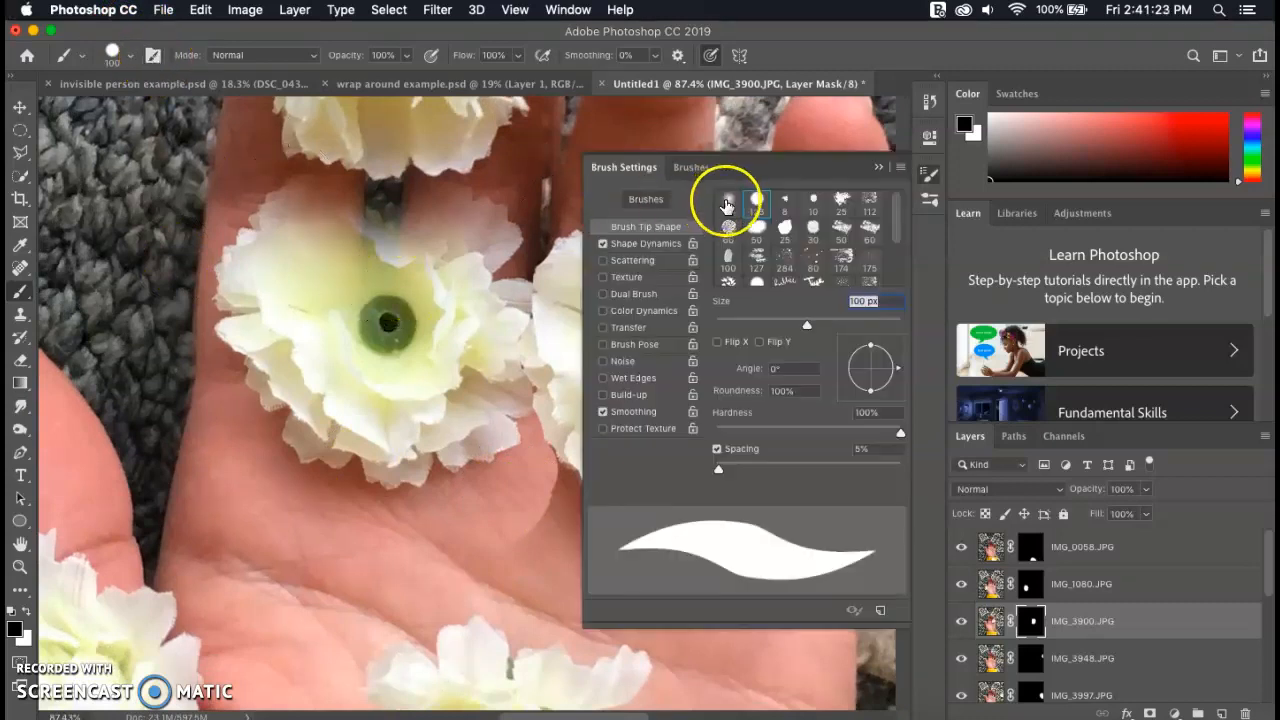
{"action": "left_click", "coordinate": [729, 199]}
{"action": "left_click", "coordinate": [879, 171]}
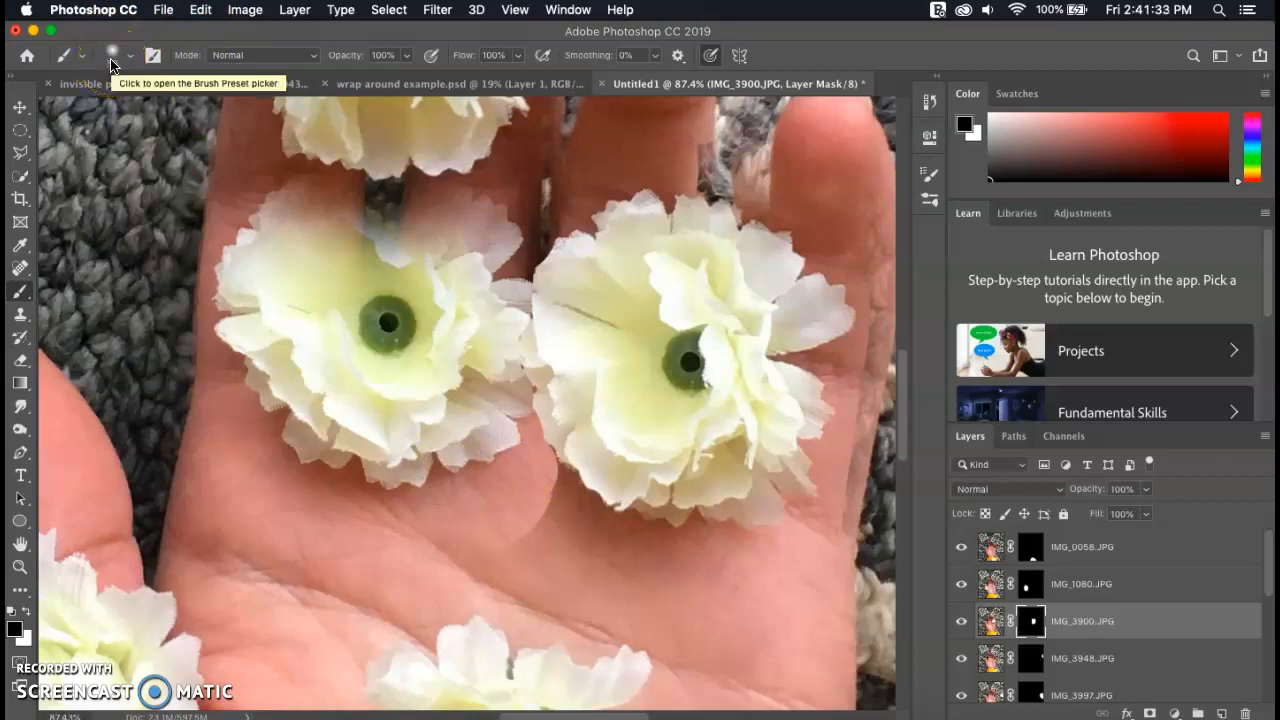
{"action": "left_click", "coordinate": [407, 58]}
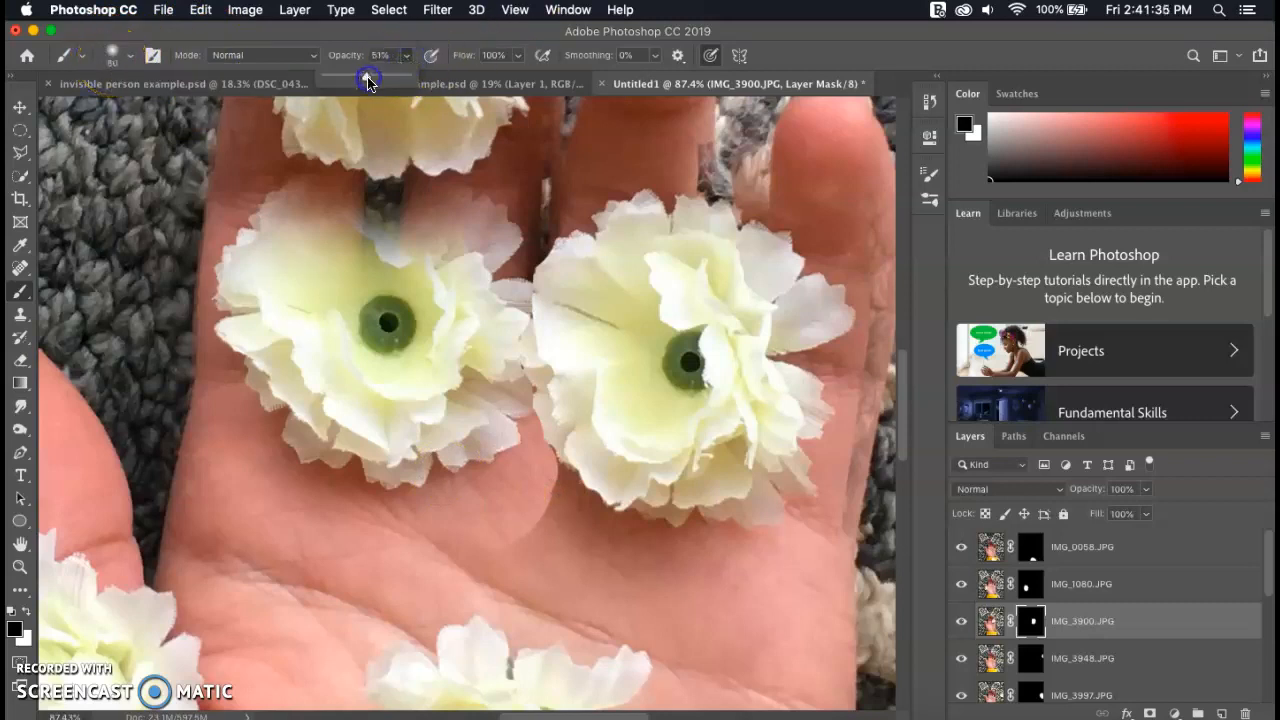
{"action": "left_click", "coordinate": [555, 492]}
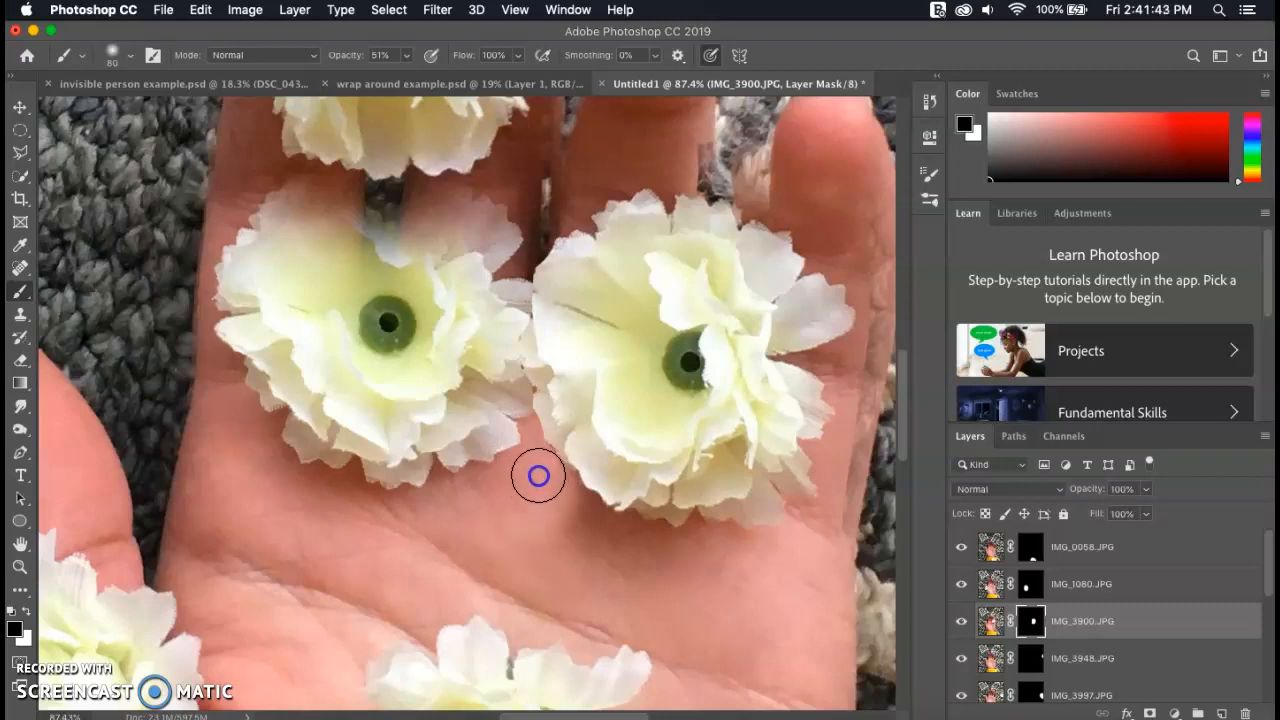
- Lower the brush opacity to 19% and blend the remaining IMG_3900.JPG mask edge into the palm
{"action": "scroll", "coordinate": [563, 611], "scroll_direction": "down", "scroll_amount": 5}
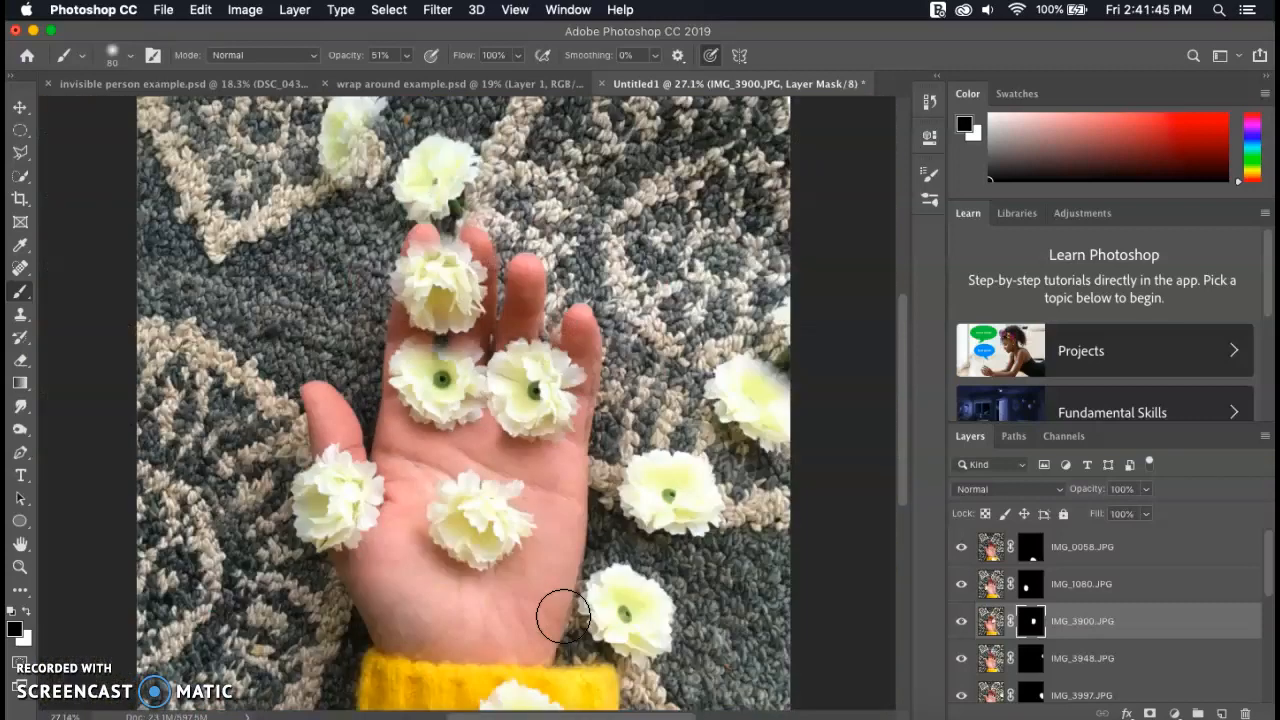
{"action": "scroll", "coordinate": [563, 611], "scroll_direction": "down", "scroll_amount": 1}
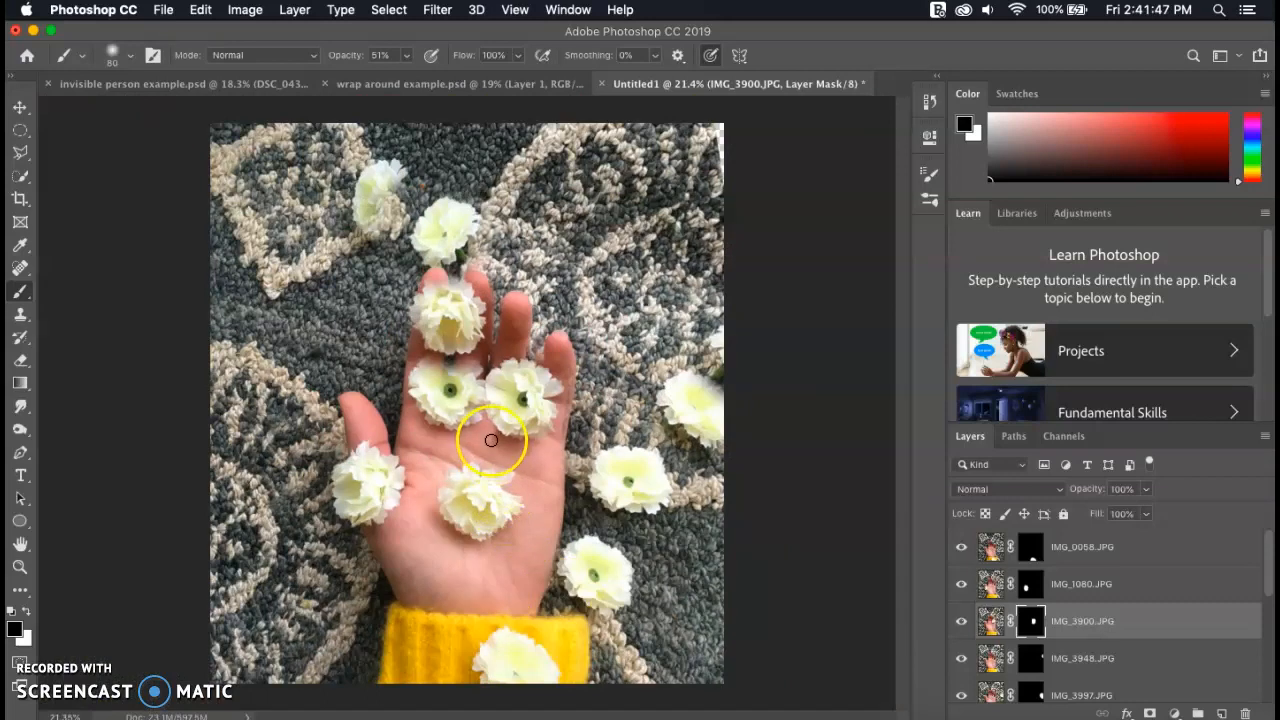
{"action": "left_click", "coordinate": [406, 57]}
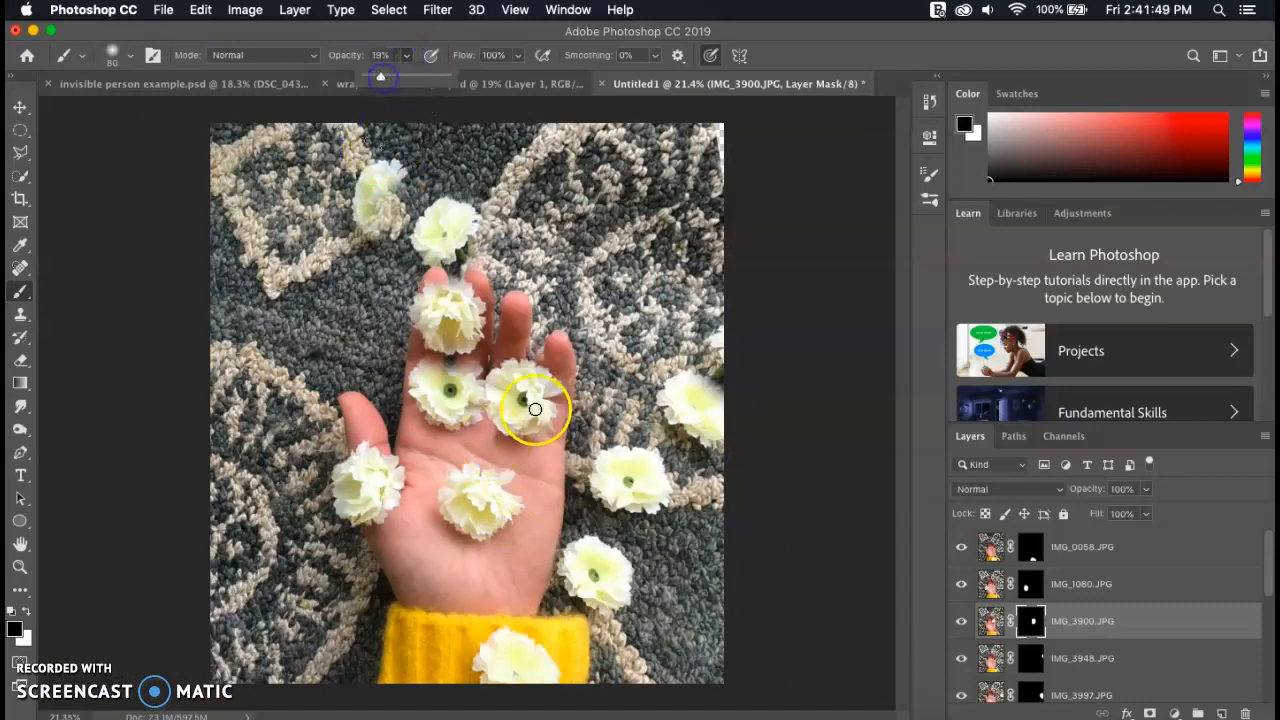
{"action": "left_click", "coordinate": [491, 432]}
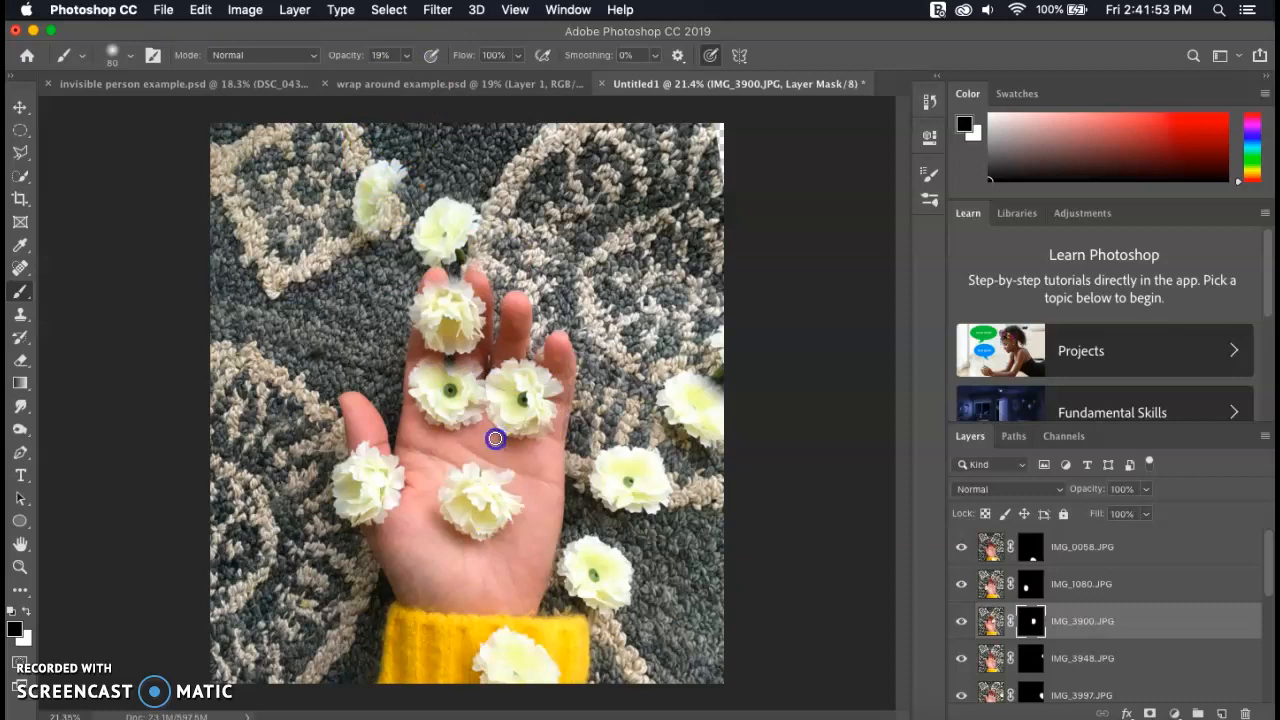
- Compare the image with and without IMG_3900.JPG and IMG_3948.JPG, and leave IMG_3948.JPG hidden
{"action": "left_click", "coordinate": [962, 621]}
{"action": "left_click", "coordinate": [962, 621]}
{"action": "left_click", "coordinate": [962, 660]}
{"action": "left_click", "coordinate": [962, 660]}
{"action": "left_click", "coordinate": [965, 662]}
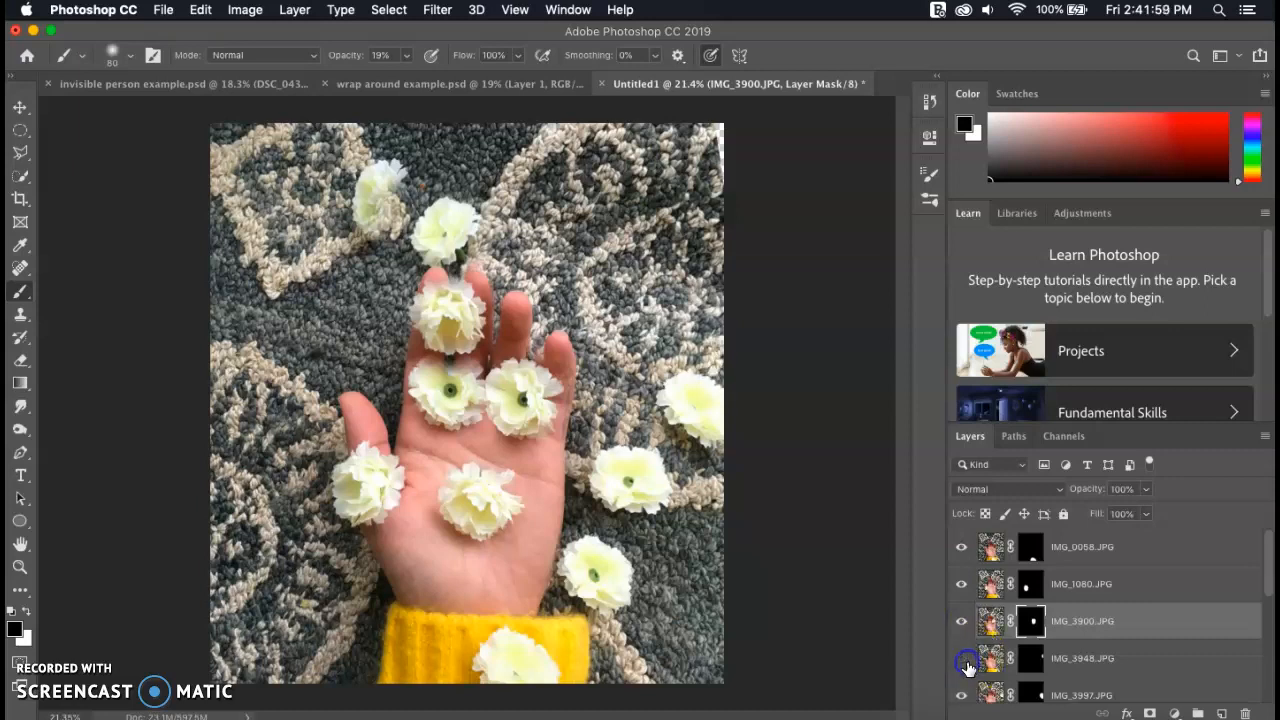
{"action": "left_click", "coordinate": [966, 664]}
{"action": "left_click", "coordinate": [966, 664]}
{"action": "left_click", "coordinate": [966, 664]}
{"action": "left_click", "coordinate": [966, 664]}
{"action": "left_click", "coordinate": [966, 665]}
{"action": "left_click", "coordinate": [961, 664]}
{"action": "left_click", "coordinate": [961, 664]}
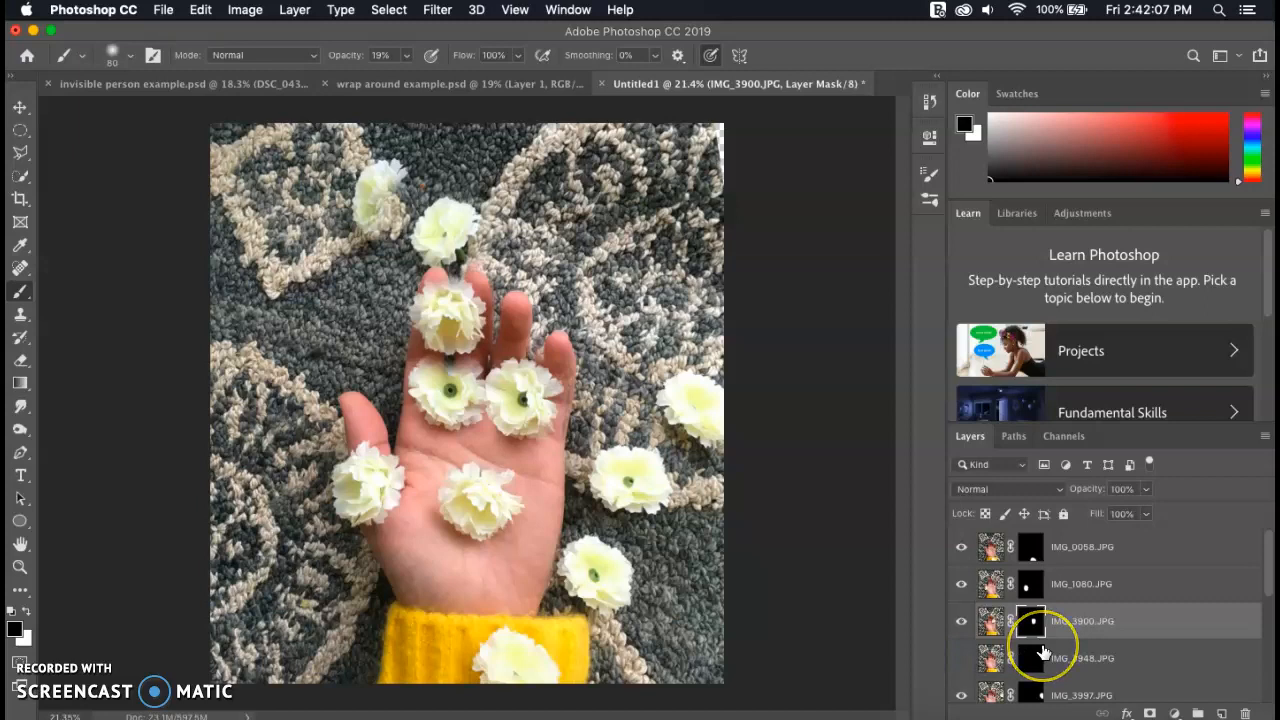
- Toggle the visibility of IMG_3997.JPG, IMG_4353.JPG and IMG_5164.JPG to identify which flower each layer reveals
{"action": "scroll", "coordinate": [1043, 652], "scroll_direction": "down", "scroll_amount": 3}
{"action": "left_click", "coordinate": [960, 558]}
{"action": "left_click", "coordinate": [960, 558]}
{"action": "left_click", "coordinate": [962, 594]}
{"action": "left_click", "coordinate": [962, 594]}
{"action": "left_click", "coordinate": [960, 632]}
{"action": "left_click", "coordinate": [960, 632]}
{"action": "left_click", "coordinate": [961, 635]}
{"action": "left_click", "coordinate": [961, 635]}
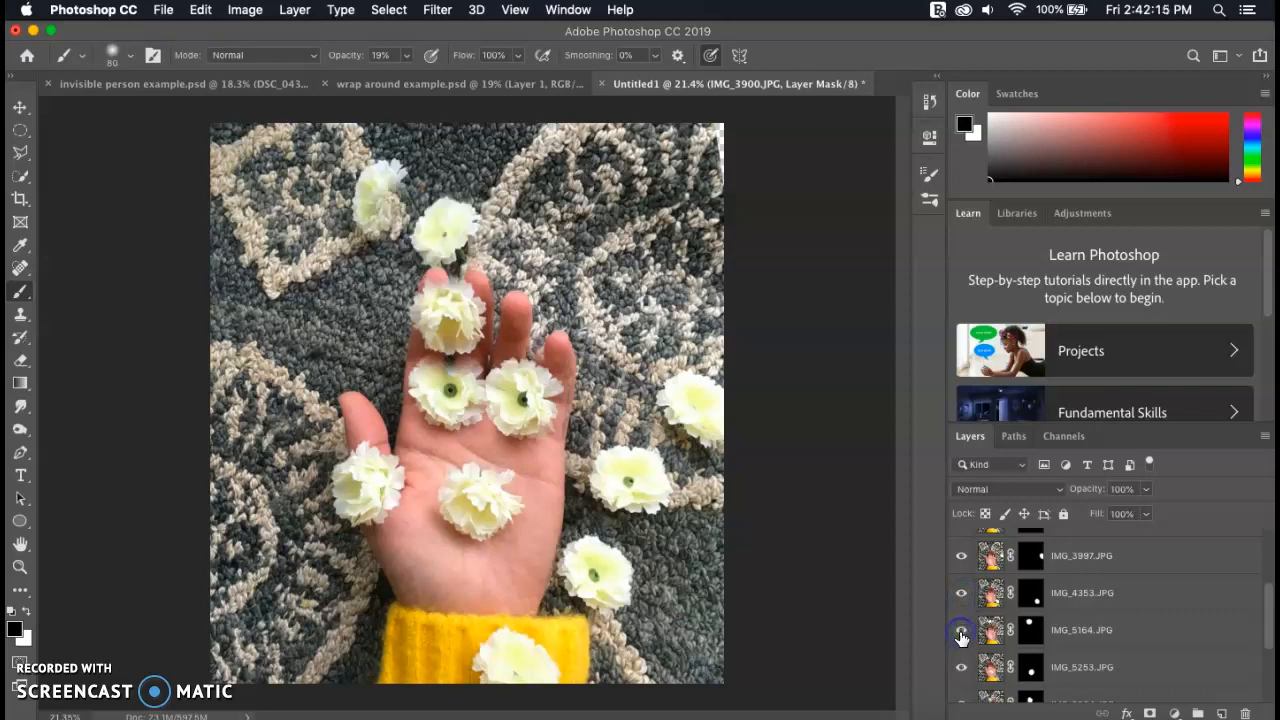
{"action": "left_click", "coordinate": [961, 635]}
{"action": "left_click", "coordinate": [961, 635]}
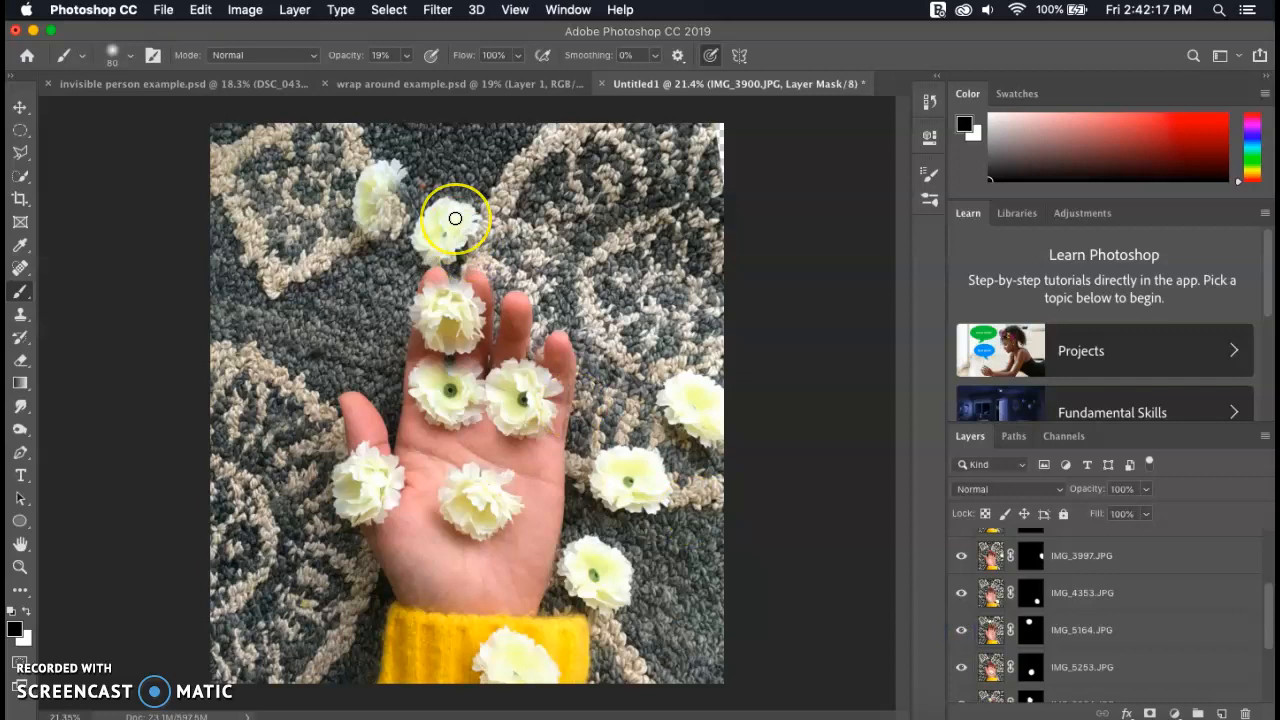
- Check IMG_5253.JPG and IMG_5164.JPG for the layer that covers part of the flower farthest from the fingertips
{"action": "scroll", "coordinate": [455, 218], "scroll_direction": "up", "scroll_amount": 3}
{"action": "scroll", "coordinate": [455, 218], "scroll_direction": "up", "scroll_amount": 5}
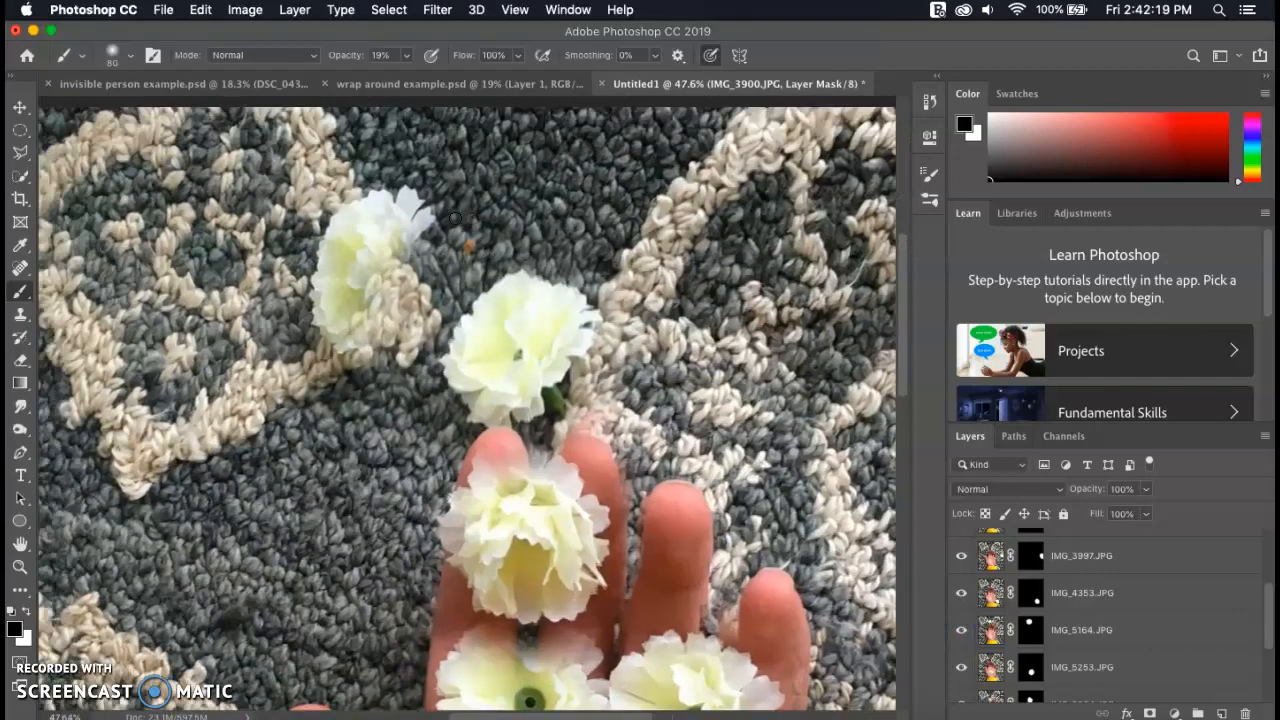
{"action": "left_click", "coordinate": [962, 666]}
{"action": "left_click", "coordinate": [962, 655]}
{"action": "left_click", "coordinate": [961, 633]}
{"action": "left_click", "coordinate": [961, 633]}
{"action": "left_click", "coordinate": [960, 633]}
{"action": "left_click", "coordinate": [960, 633]}
{"action": "left_click", "coordinate": [960, 633]}
{"action": "left_click", "coordinate": [960, 633]}
{"action": "left_click", "coordinate": [961, 667]}
- Raise the brush opacity to 100% and paint black on the IMG_5164.JPG mask over the carpet covering the farthest flower
{"action": "left_click", "coordinate": [1035, 632]}
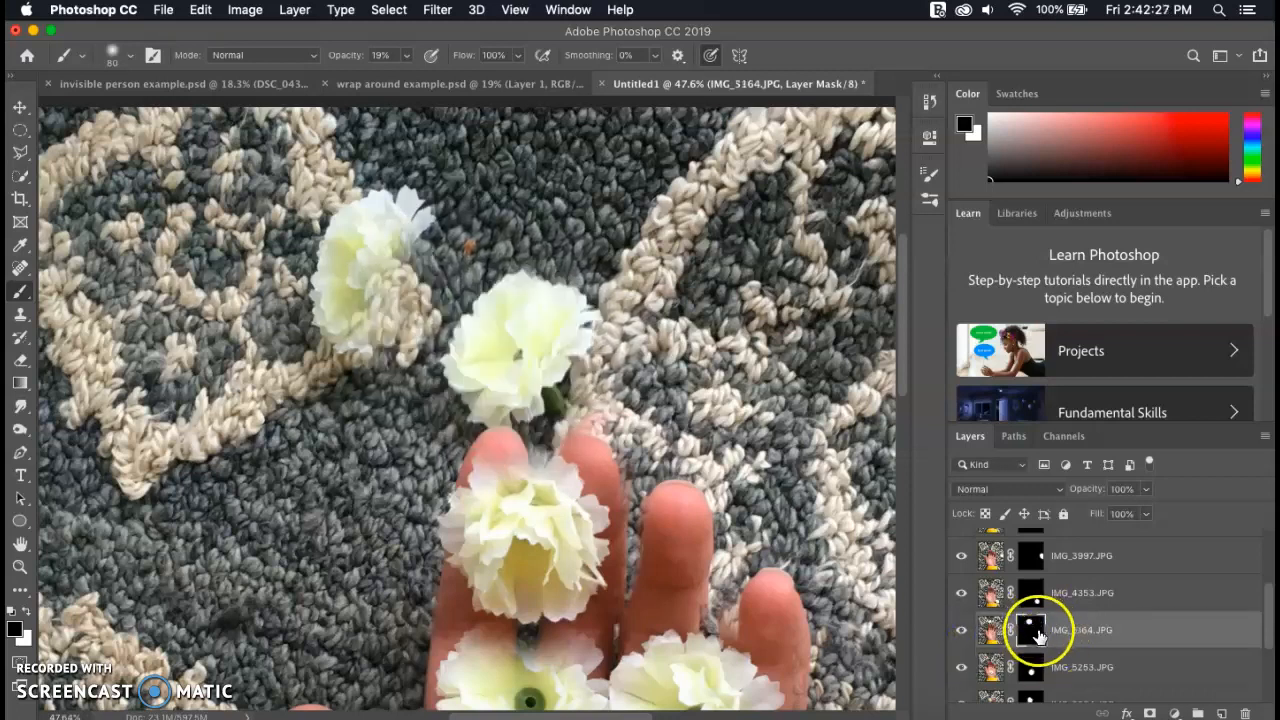
{"action": "mouse_move", "coordinate": [400, 251]}
{"action": "left_mouse_down"}
{"action": "mouse_move", "coordinate": [377, 311]}
{"action": "mouse_move", "coordinate": [447, 227]}
{"action": "mouse_move", "coordinate": [407, 305]}
{"action": "left_mouse_up"}
{"action": "left_click", "coordinate": [405, 55]}
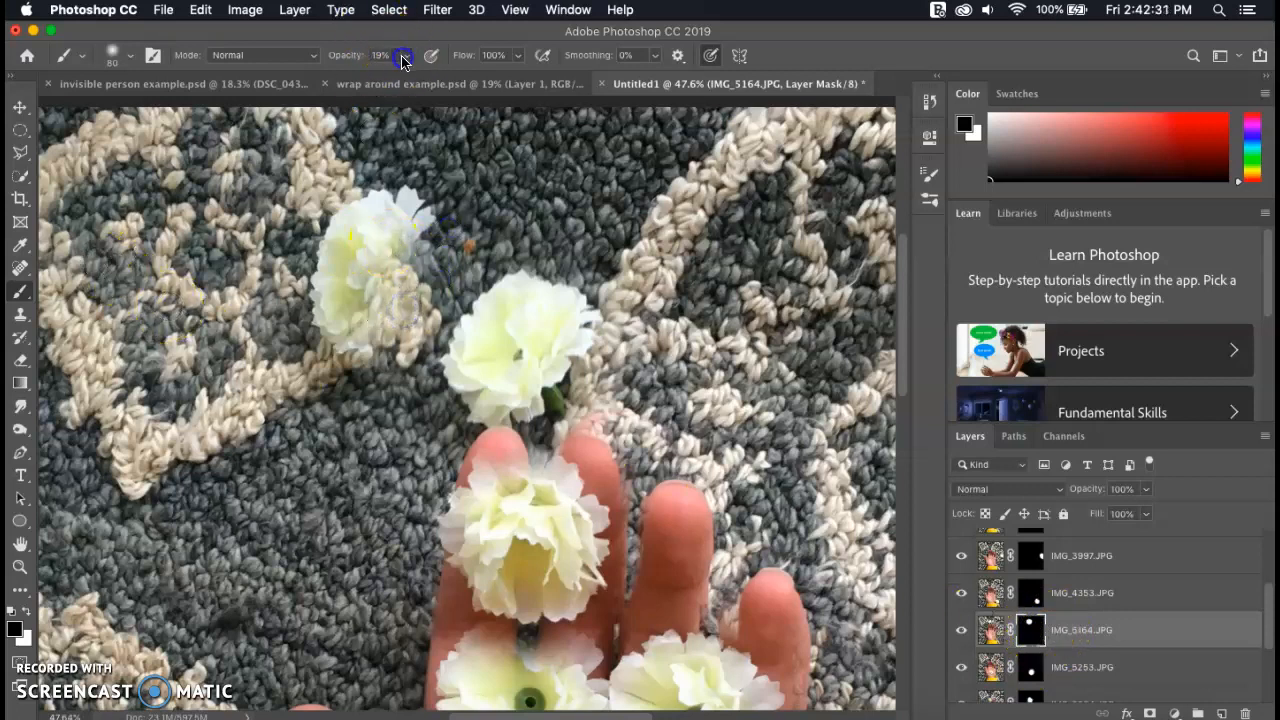
{"action": "left_click_drag", "start_coordinate": [476, 76], "coordinate": [488, 76]}
{"action": "mouse_move", "coordinate": [405, 244]}
{"action": "left_mouse_down"}
{"action": "mouse_move", "coordinate": [354, 343]}
{"action": "mouse_move", "coordinate": [422, 305]}
{"action": "mouse_move", "coordinate": [437, 243]}
{"action": "left_mouse_up"}
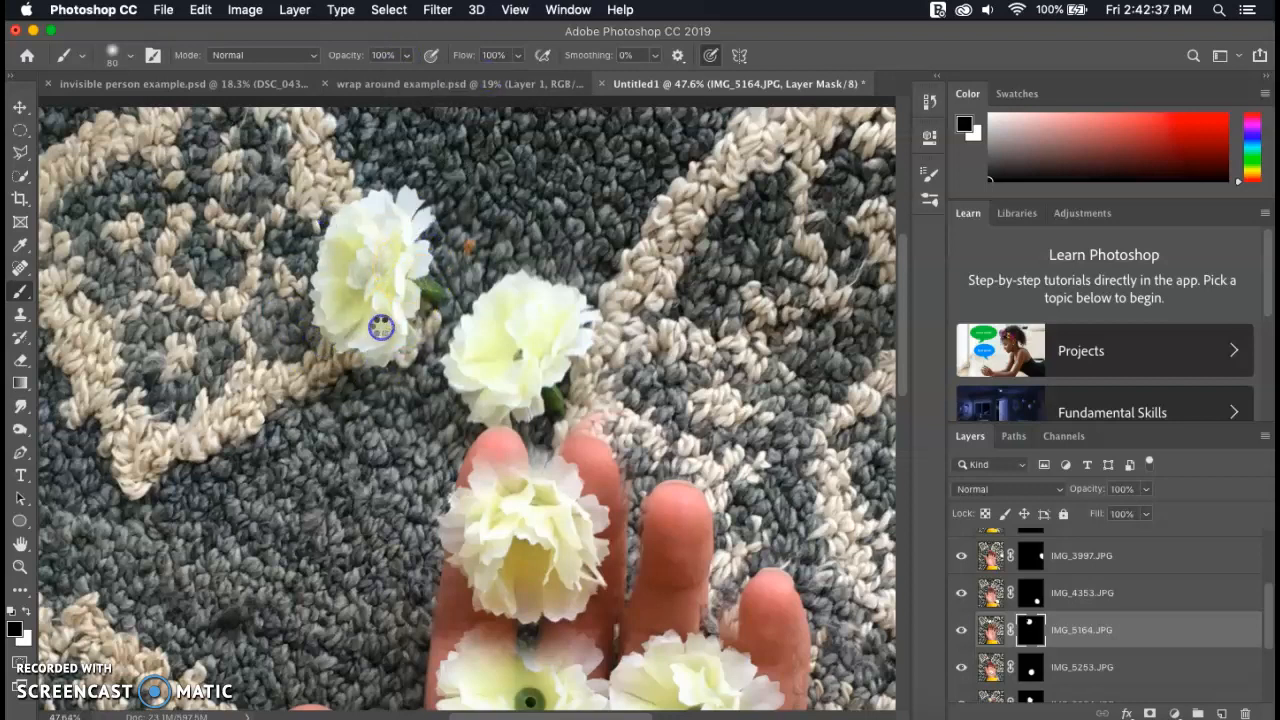
{"action": "scroll", "coordinate": [381, 325], "scroll_direction": "down", "scroll_amount": 5}
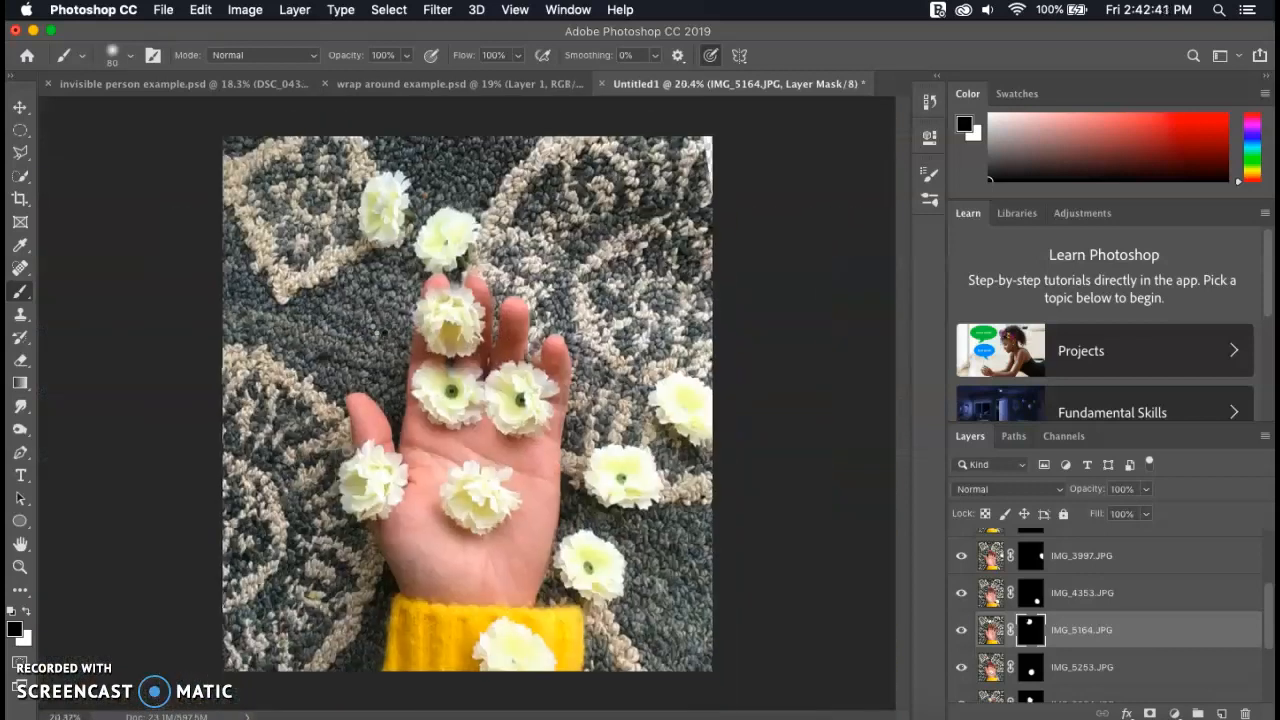
{"action": "mouse_move", "coordinate": [383, 330]}
{"action": "left_mouse_down"}
{"action": "mouse_move", "coordinate": [434, 371]}
{"action": "mouse_move", "coordinate": [483, 345]}
{"action": "mouse_move", "coordinate": [456, 286]}
{"action": "mouse_move", "coordinate": [401, 335]}
{"action": "mouse_move", "coordinate": [438, 410]}
{"action": "mouse_move", "coordinate": [474, 330]}
{"action": "mouse_move", "coordinate": [429, 354]}
{"action": "mouse_move", "coordinate": [467, 399]}
{"action": "mouse_move", "coordinate": [464, 326]}
{"action": "mouse_move", "coordinate": [430, 427]}
{"action": "mouse_move", "coordinate": [466, 338]}
{"action": "mouse_move", "coordinate": [476, 372]}
{"action": "left_mouse_up"}
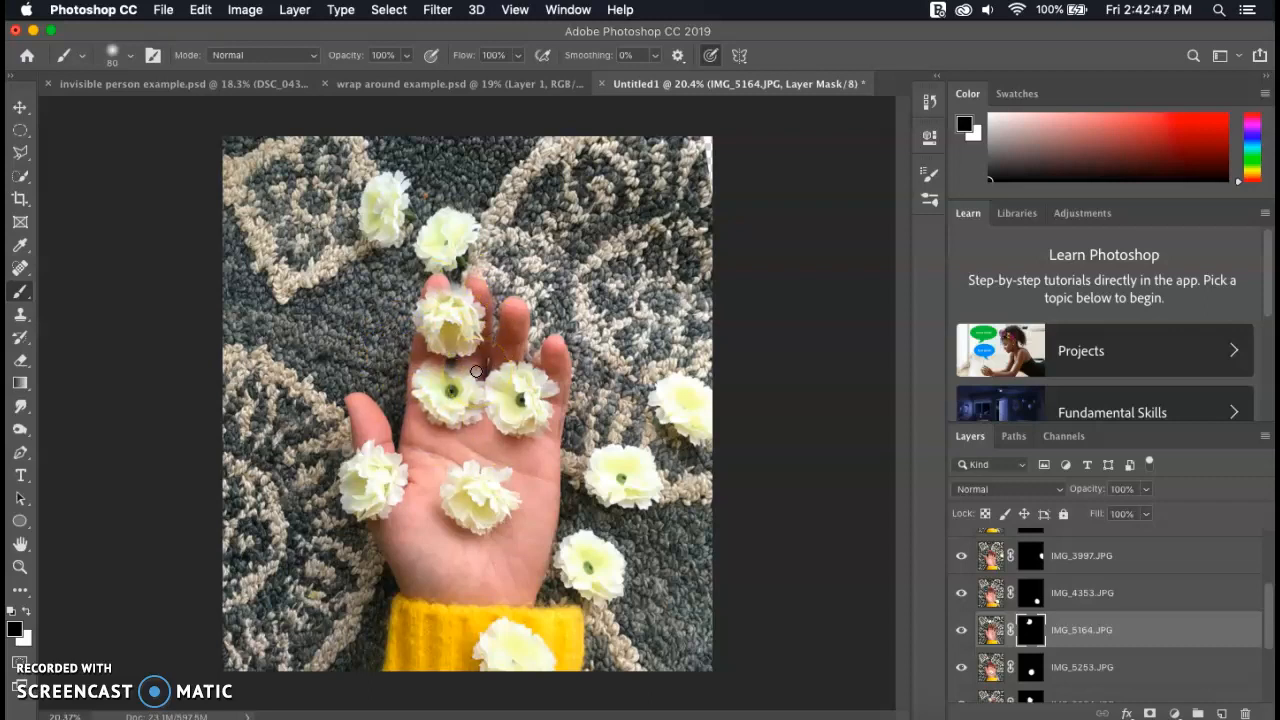